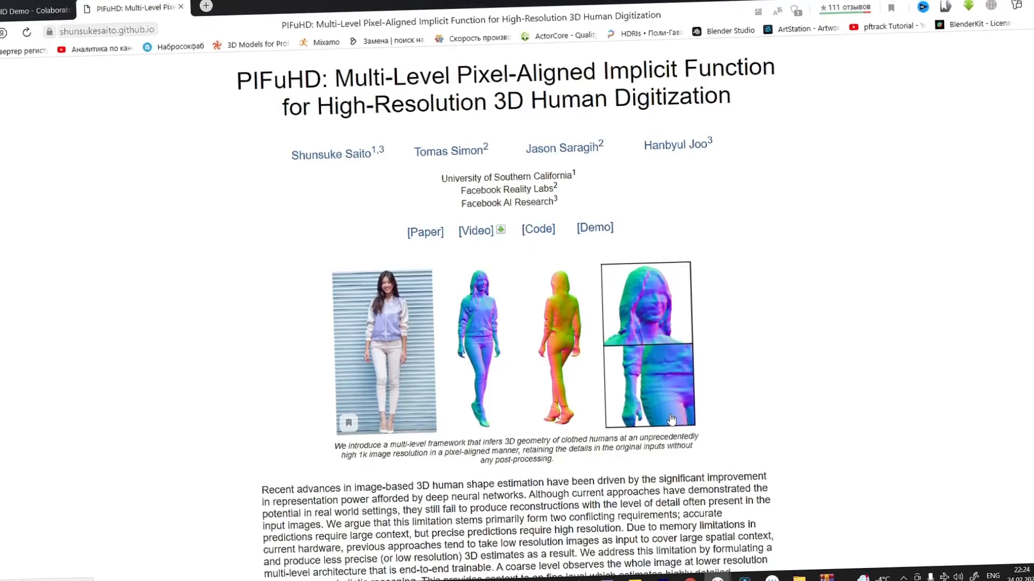
# Step: Look through the PIFuHD project page, covering the paper, presentation videos and internet photo results
pyautogui.scroll(-4, 564, 397)
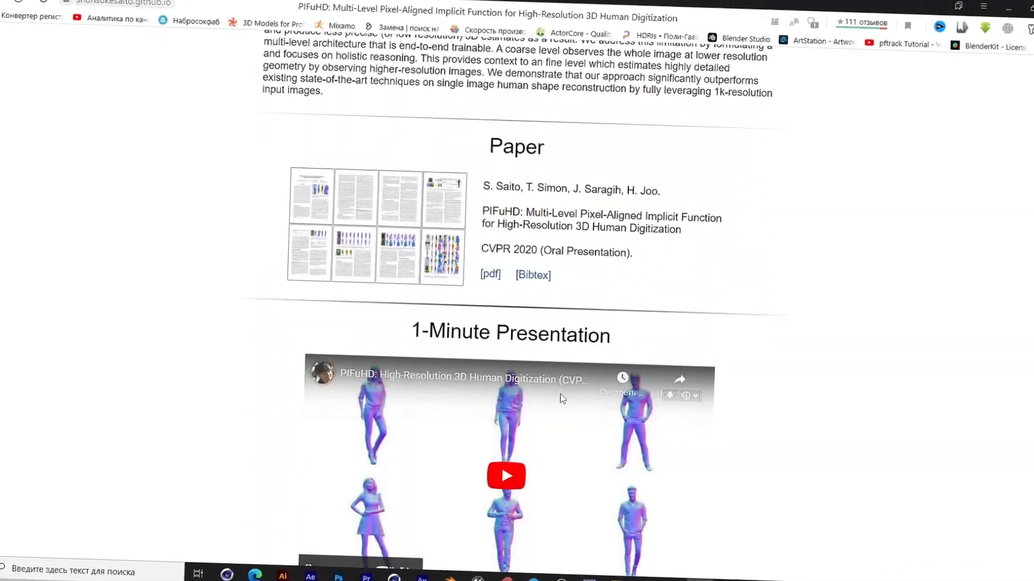
pyautogui.scroll(9, 562, 398)
pyautogui.scroll(-9, 563, 402)
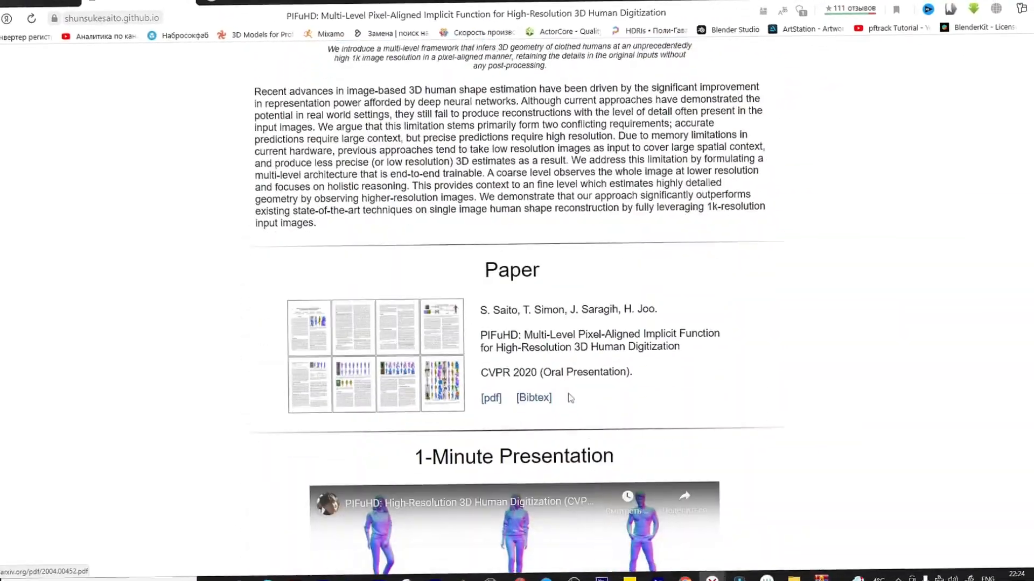
pyautogui.scroll(-5, 572, 400)
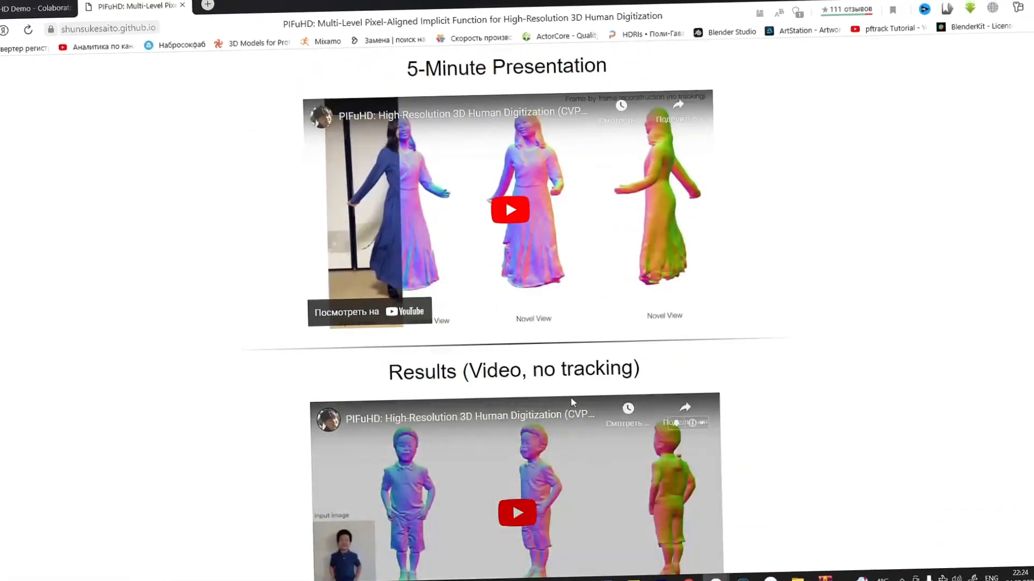
pyautogui.scroll(-8, 566, 394)
pyautogui.scroll(-5, 567, 398)
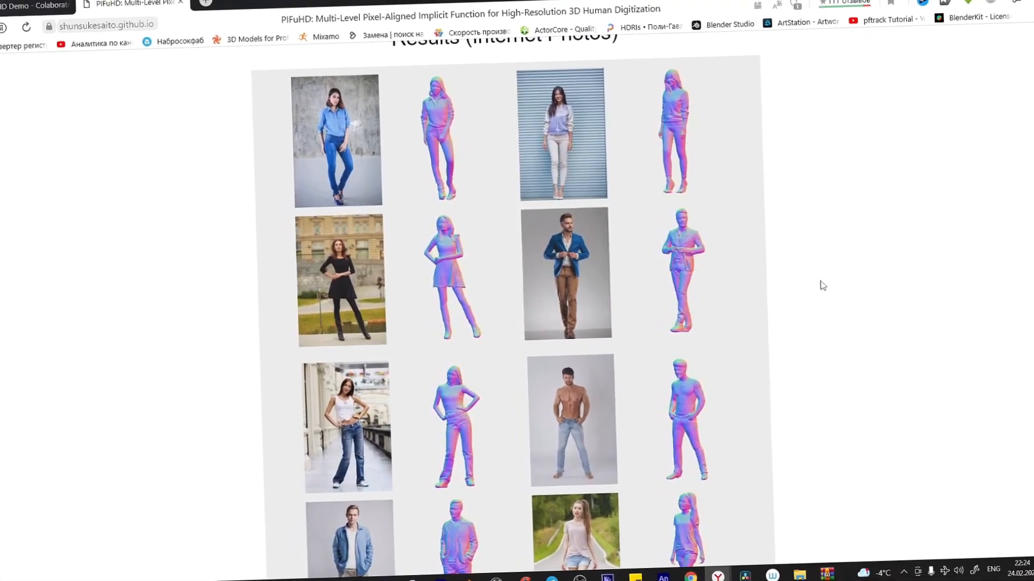
pyautogui.scroll(15, 915, 161)
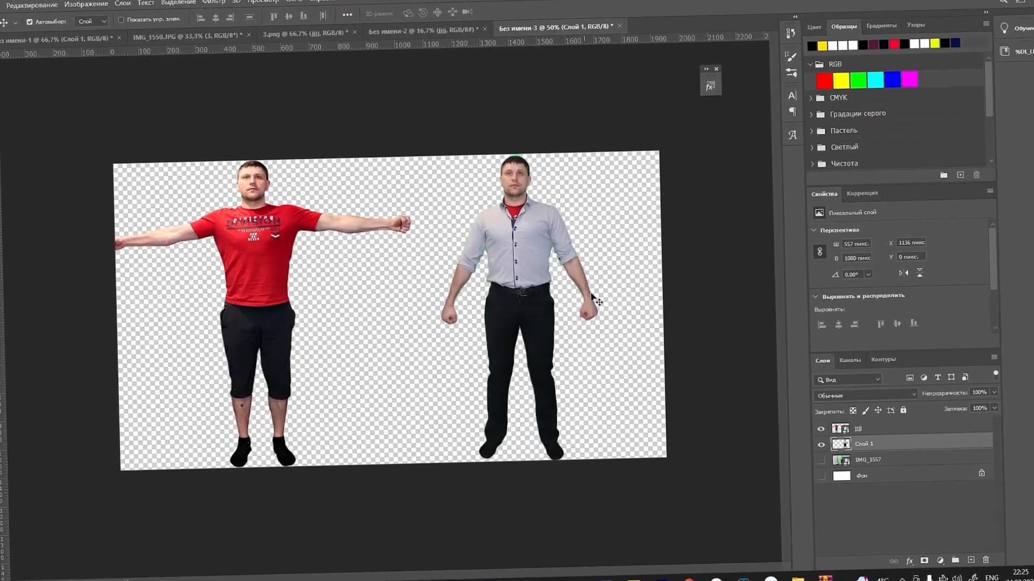
# Step: Switch to Photoshop and reposition the two cut-out figures of the man on the transparent canvas
pyautogui.moveTo(279, 279); pyautogui.dragTo(306, 278)
pyautogui.moveTo(540, 291); pyautogui.dragTo(552, 259)
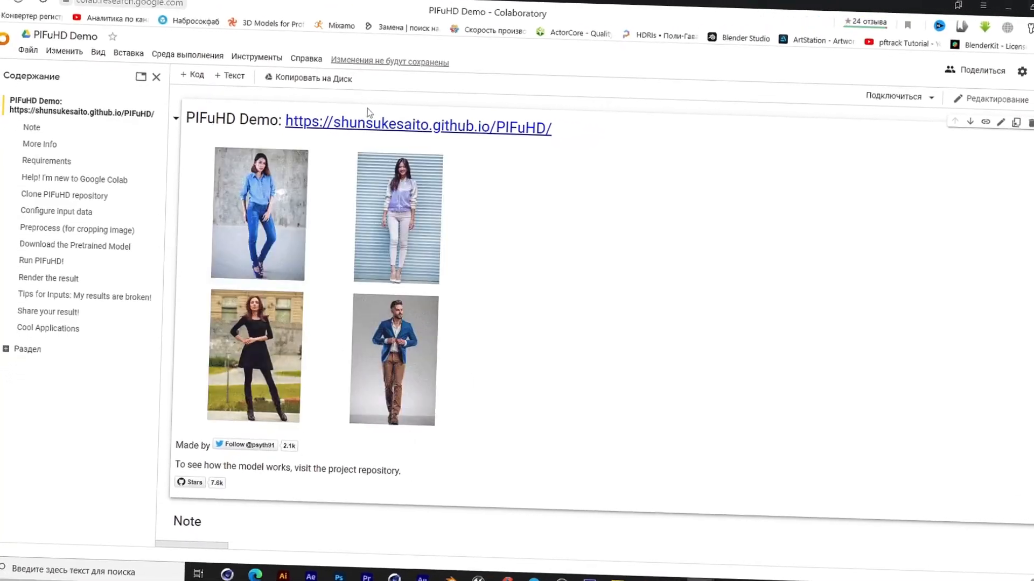
# Step: In the PIFuHD Demo Colab notebook, connect to a runtime and run the cell that clones the PIFuHD repository
pyautogui.click(889, 88)
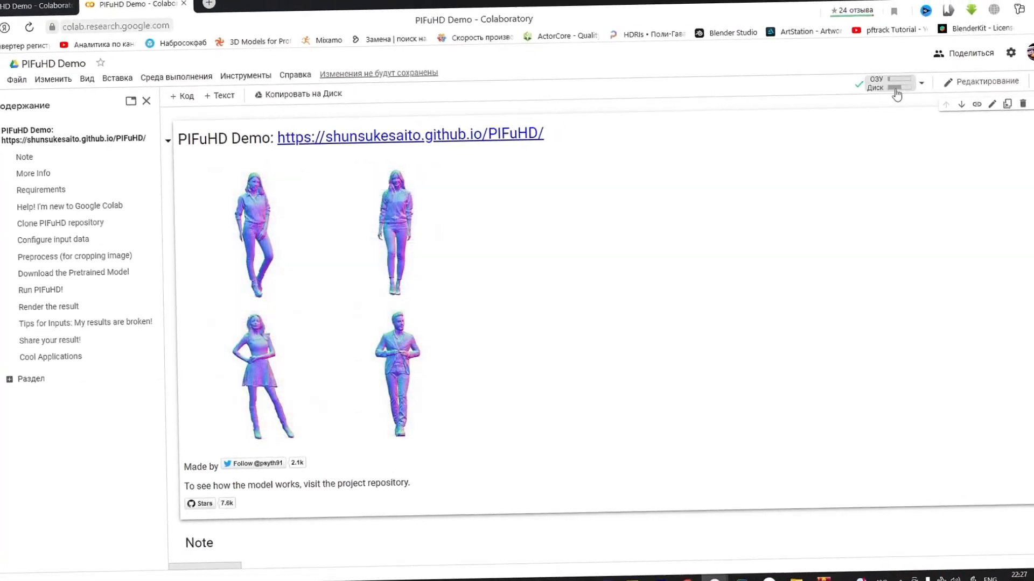
pyautogui.scroll(-15, 360, 183)
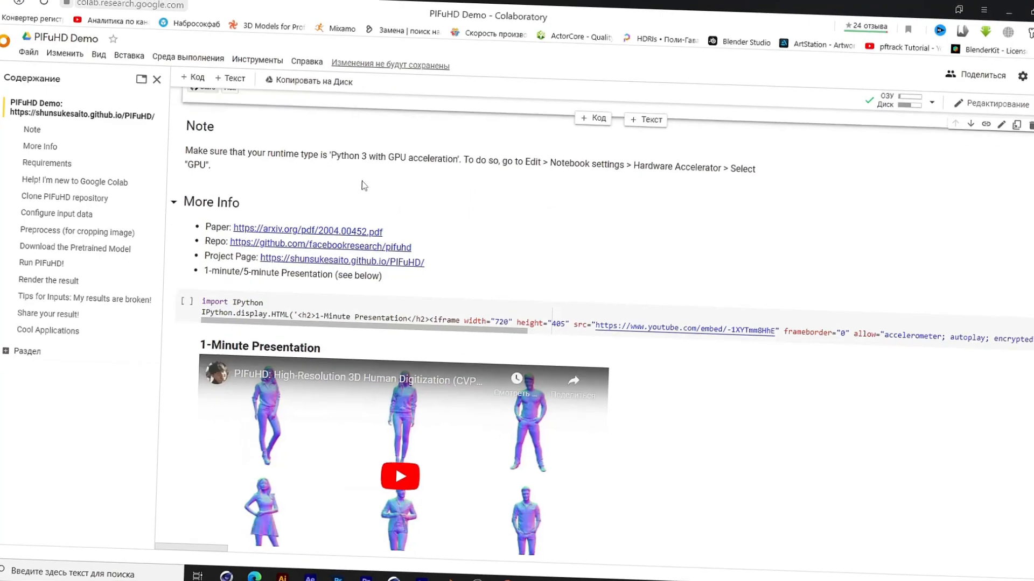
pyautogui.scroll(-10, 361, 191)
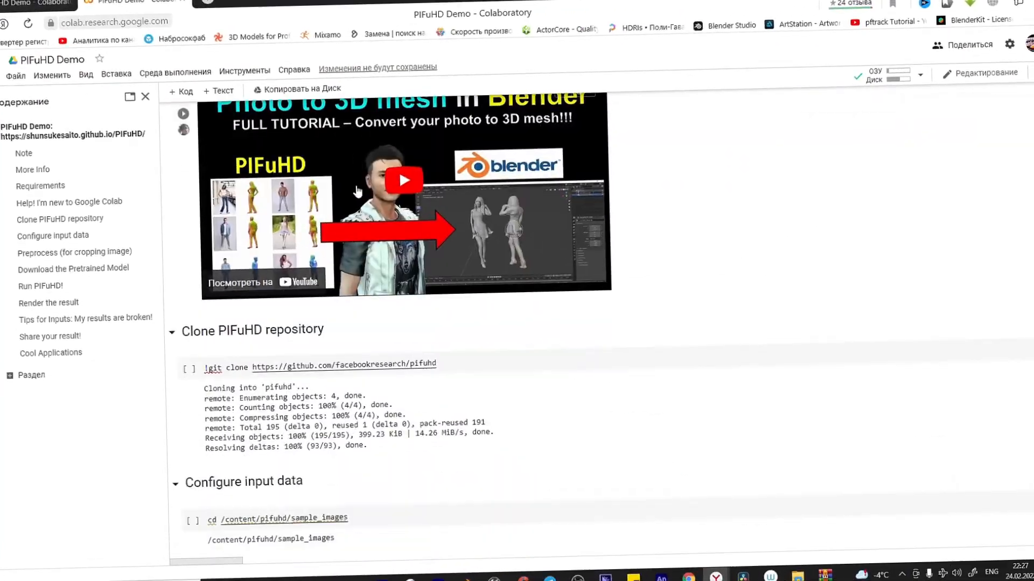
pyautogui.click(184, 207)
# Step: Run the cell that enters /content/pifuhd/sample_images and upload the photo ewewe.png into the pifuhd sample_images folder
pyautogui.scroll(-3, 186, 215)
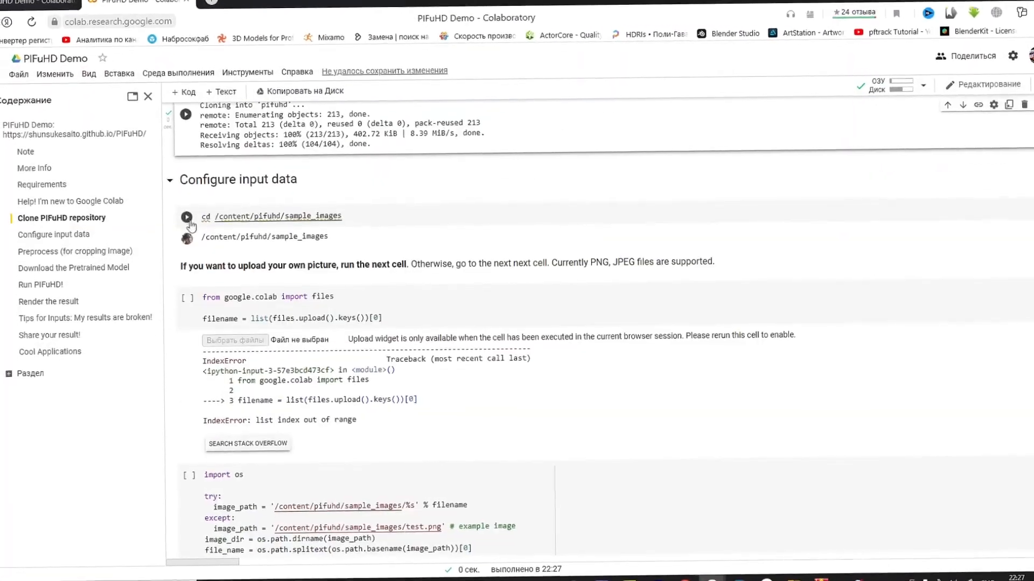
pyautogui.click(189, 200)
pyautogui.click(1, 168)
pyautogui.click(1, 139)
pyautogui.click(10, 204)
pyautogui.moveTo(893, 121); pyautogui.dragTo(124, 257)
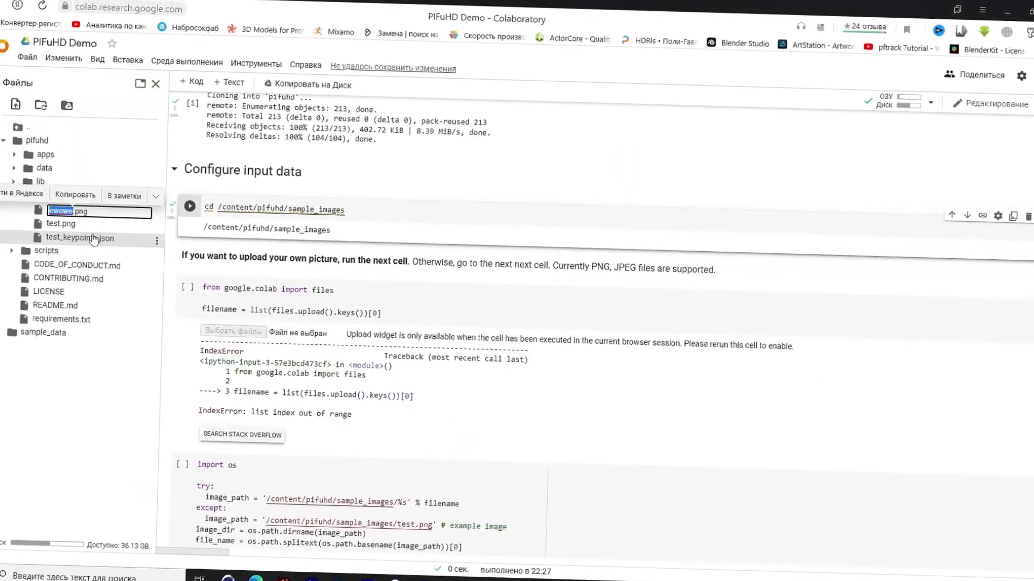
# Step: Point the example image path to ewewe.png and run the remaining notebook cells
pyautogui.scroll(-3, 203, 318)
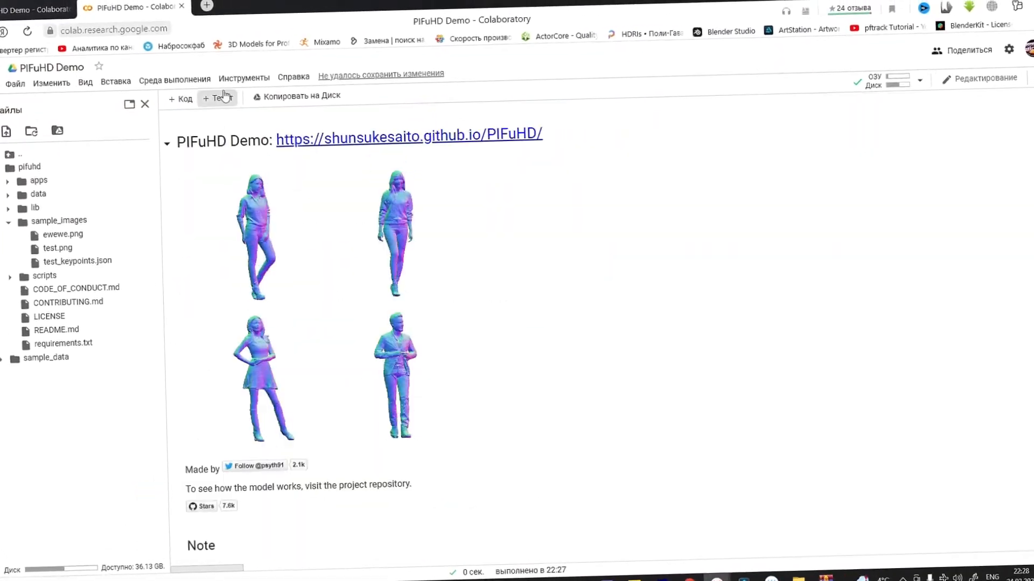
pyautogui.click(174, 80)
pyautogui.click(247, 152)
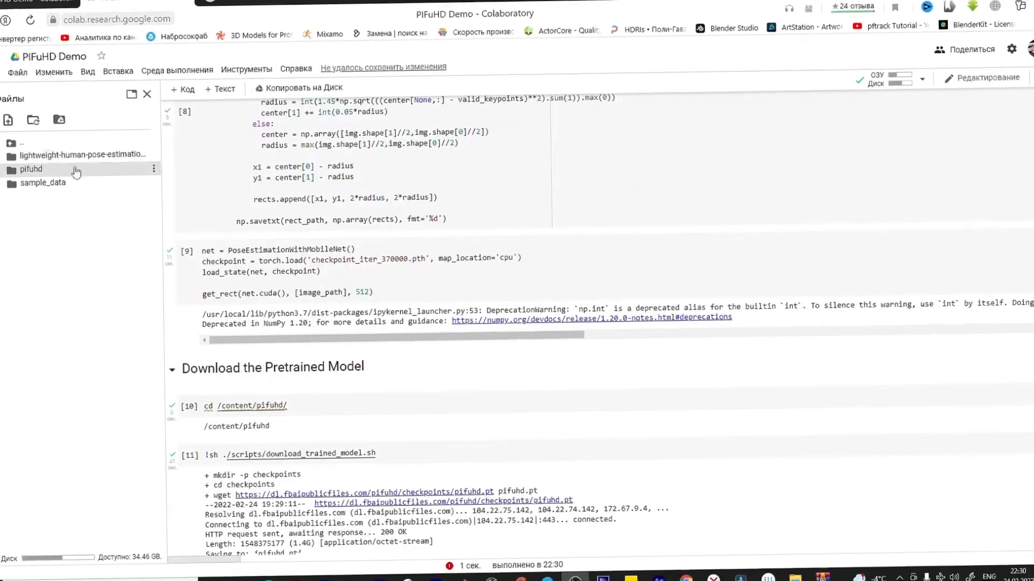
# Step: Expand pifuhd/results/pifuhd_final/recon in the file tree and open result_ewewe_256.png for preview
pyautogui.click(76, 171)
pyautogui.click(11, 247)
pyautogui.click(22, 259)
pyautogui.click(59, 272)
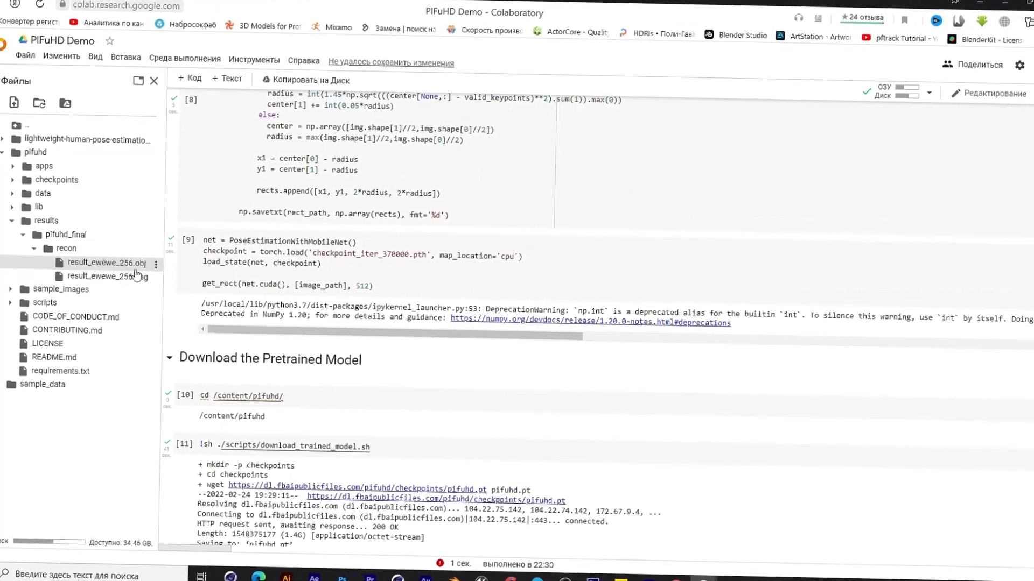
pyautogui.doubleClick(134, 299)
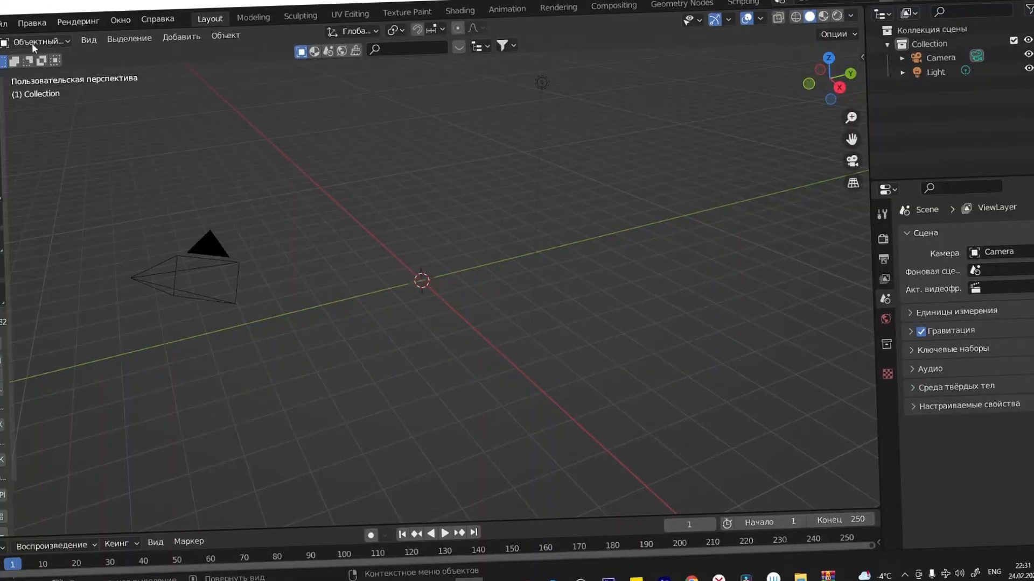
# Step: Switch to Blender, import the reconstructed OBJ model and set the viewport to rendered shading
pyautogui.click(13, 16)
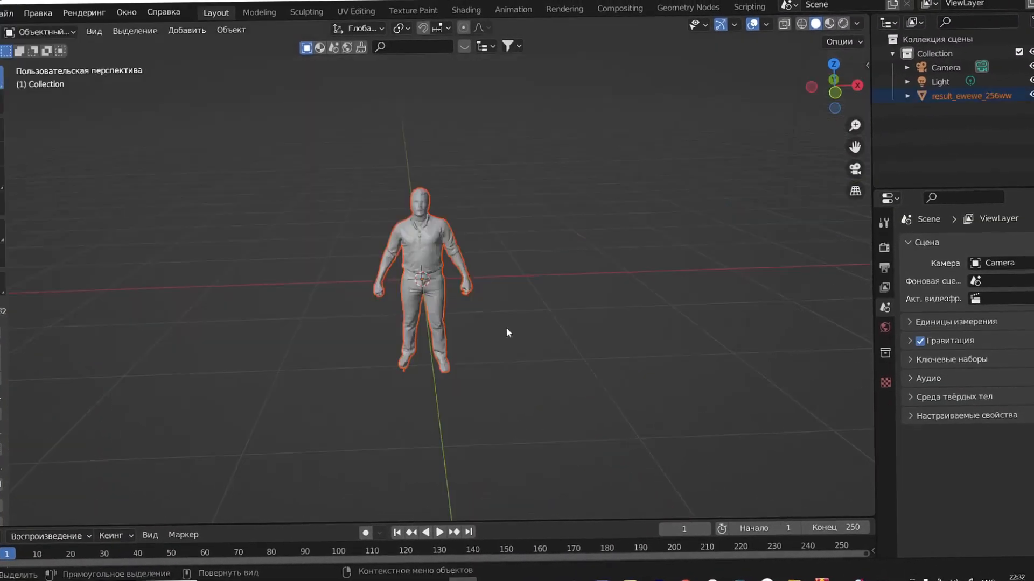
pyautogui.scroll(4, 512, 323)
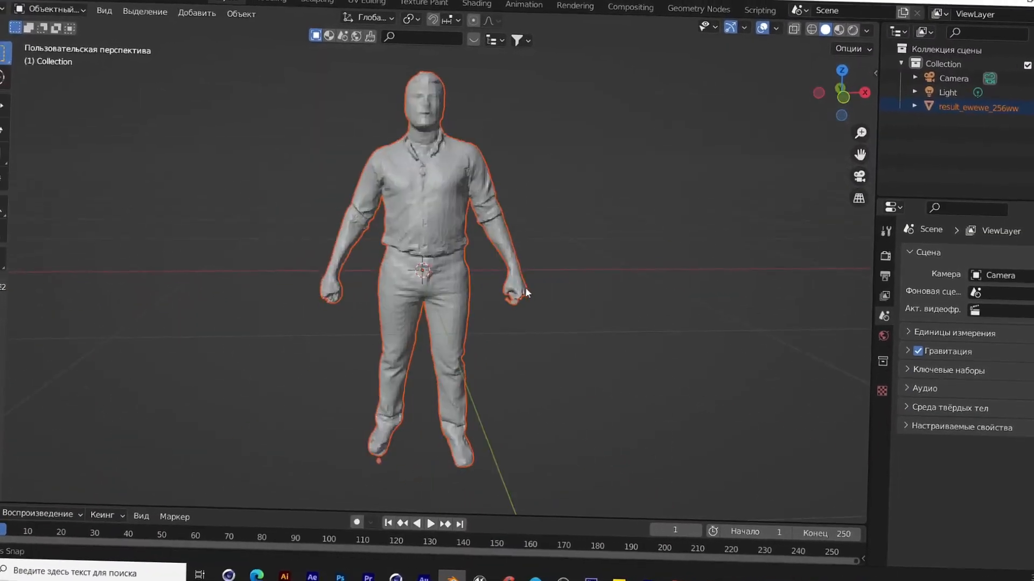
pyautogui.click(855, 35)
# Step: Open the UV Editing workspace and, in front view, move the model vertically until its feet stand at the world origin
pyautogui.scroll(-3, 574, 247)
pyautogui.scroll(4, 574, 246)
pyautogui.moveTo(574, 246)
pyautogui.mouseDown(button='middle')
pyautogui.moveTo(428, 246)
pyautogui.moveTo(620, 226)
pyautogui.mouseUp(button='middle')
pyautogui.scroll(-3, 550, 233)
pyautogui.scroll(-4, 550, 226)
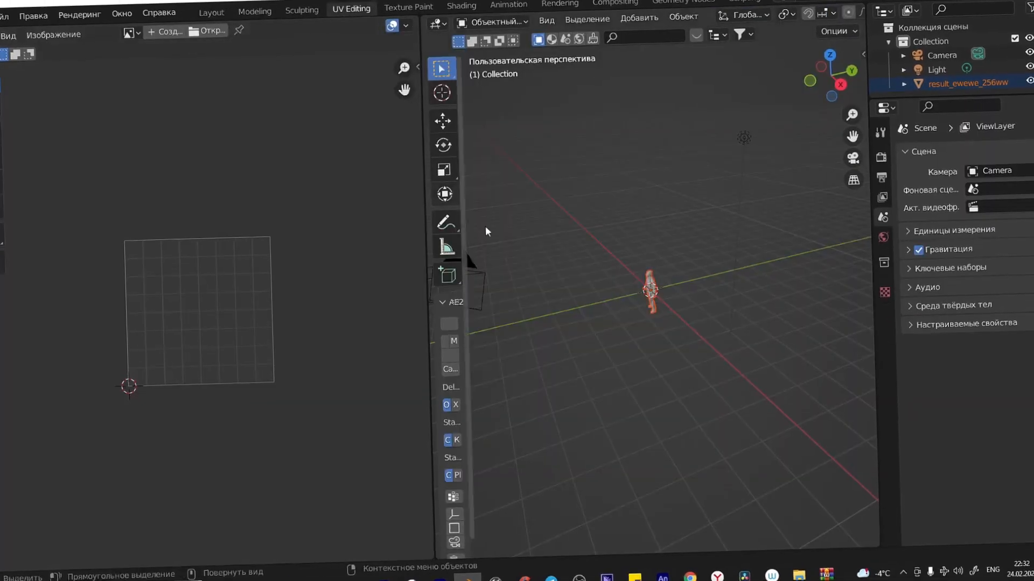
pyautogui.scroll(2, 662, 299)
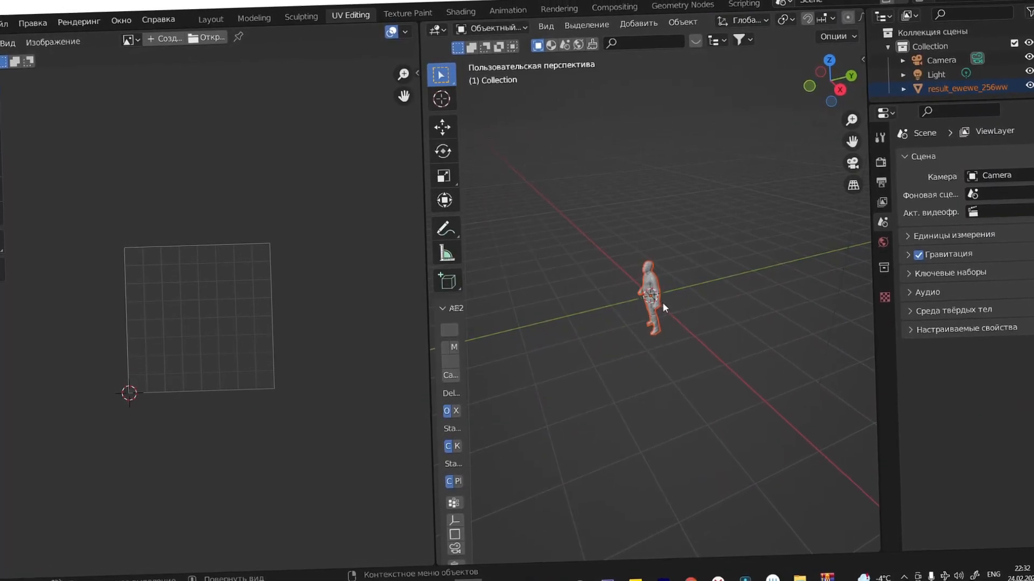
pyautogui.press('KP_1')
pyautogui.scroll(4, 662, 300)
pyautogui.click(2, 136)
pyautogui.click(648, 268)
pyautogui.click(444, 127)
pyautogui.moveTo(649, 240); pyautogui.dragTo(649, 141)
pyautogui.keyDown('shift'); pyautogui.moveTo(649, 141); pyautogui.dragTo(649, 277, button='middle'); pyautogui.keyUp('shift')
pyautogui.scroll(2, 648, 277)
# Step: In Edit Mode, select the whole mesh and unwrap it with Project from View
pyautogui.click(509, 27)
pyautogui.click(538, 58)
pyautogui.press('a')
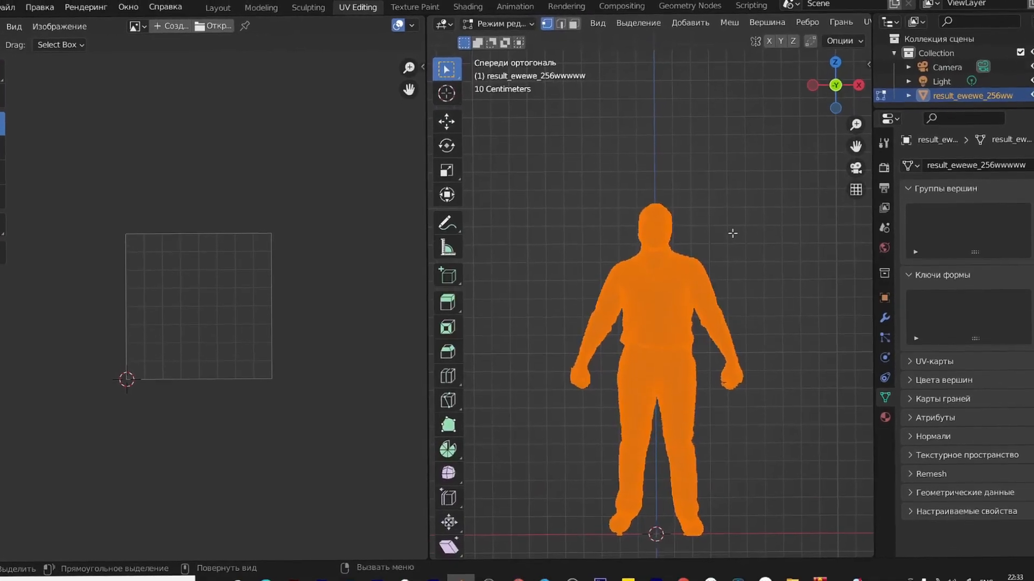
pyautogui.press('u')
pyautogui.click(705, 351)
# Step: Widen the UV editor and load ewewe.png as its background image
pyautogui.moveTo(428, 323); pyautogui.dragTo(703, 323)
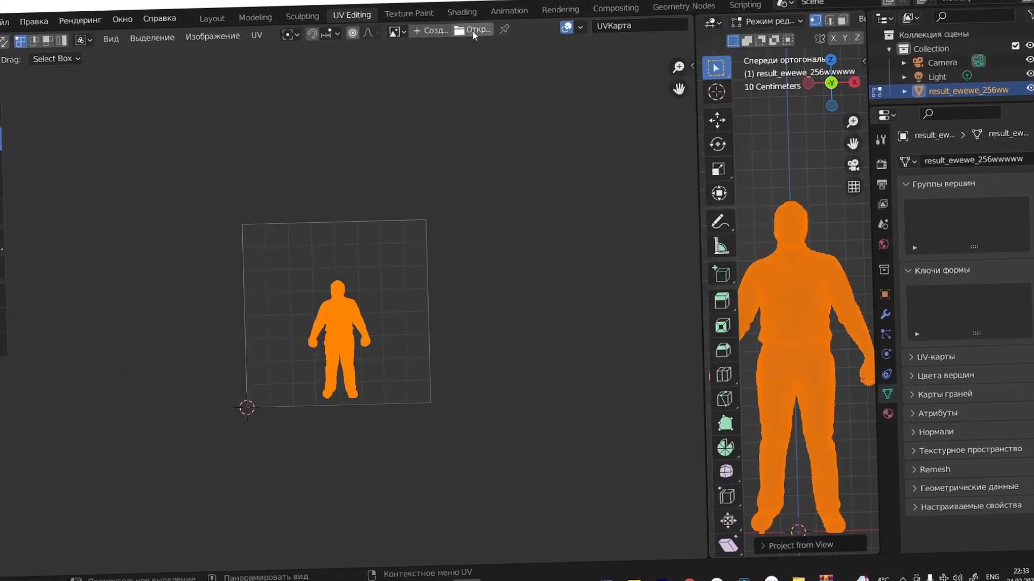
pyautogui.click(463, 30)
pyautogui.click(777, 119)
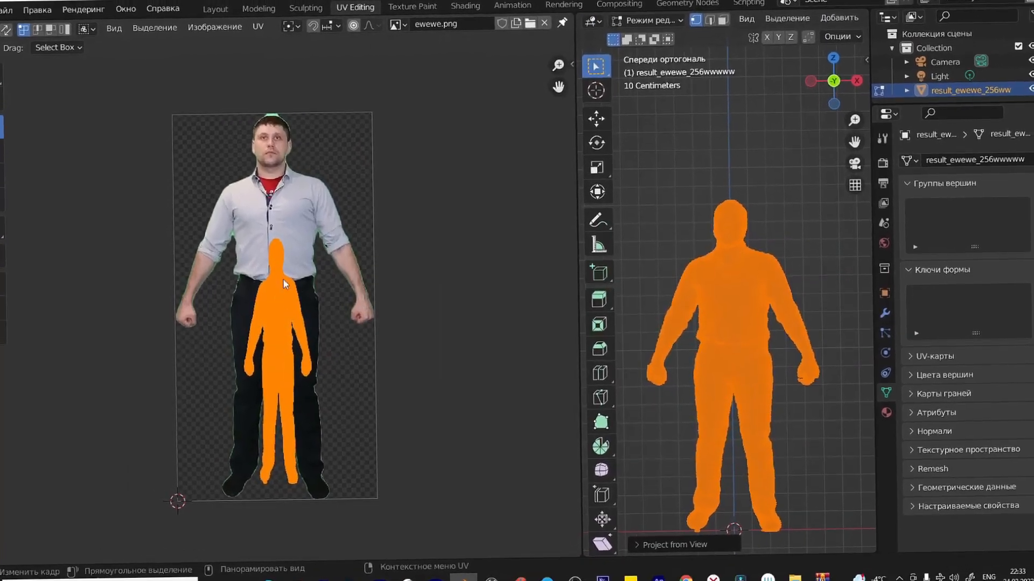
# Step: Move and scale the projected UVs in height and width until they match the man's silhouette in the photo
pyautogui.moveTo(278, 322); pyautogui.dragTo(275, 256)
pyautogui.press('s')
pyautogui.moveTo(325, 288); pyautogui.dragTo(342, 289)
pyautogui.moveTo(281, 237); pyautogui.dragTo(283, 215)
pyautogui.moveTo(326, 289); pyautogui.dragTo(344, 291)
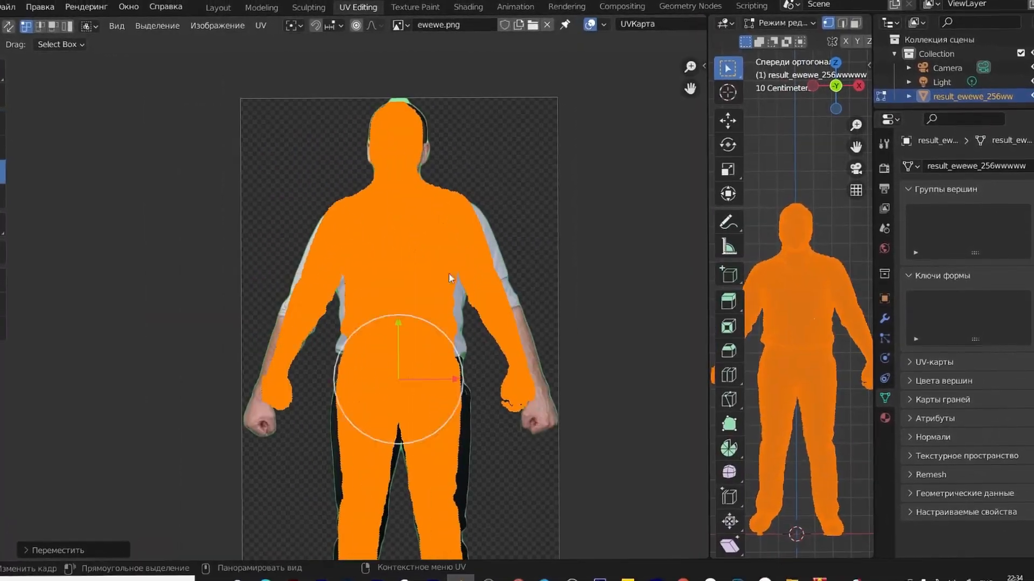
pyautogui.scroll(-2, 450, 280)
pyautogui.moveTo(386, 274); pyautogui.dragTo(387, 295)
pyautogui.hotkey('alt', 'a')
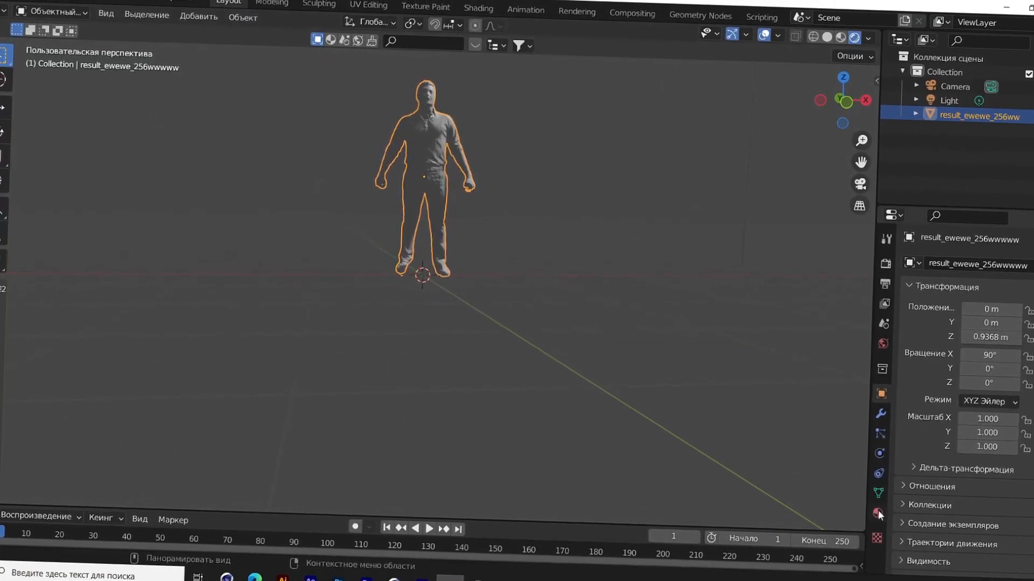
# Step: Assign an Image Texture to the base color of the model's Default OBJ material, using ewewe.png from the Desktop
pyautogui.click(877, 510)
pyautogui.click(964, 463)
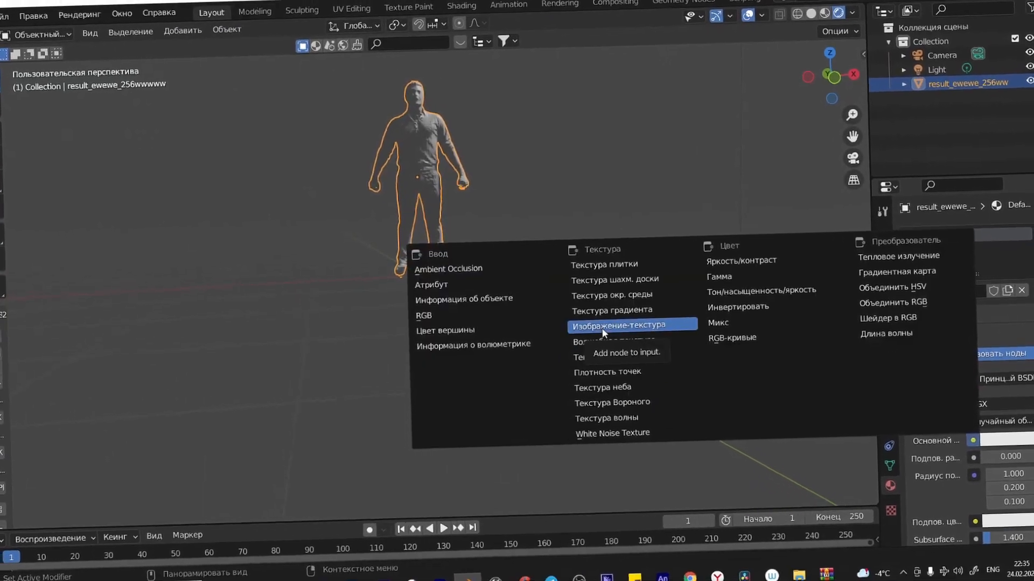
pyautogui.click(603, 331)
pyautogui.click(1015, 463)
pyautogui.click(222, 249)
pyautogui.scroll(-5, 718, 384)
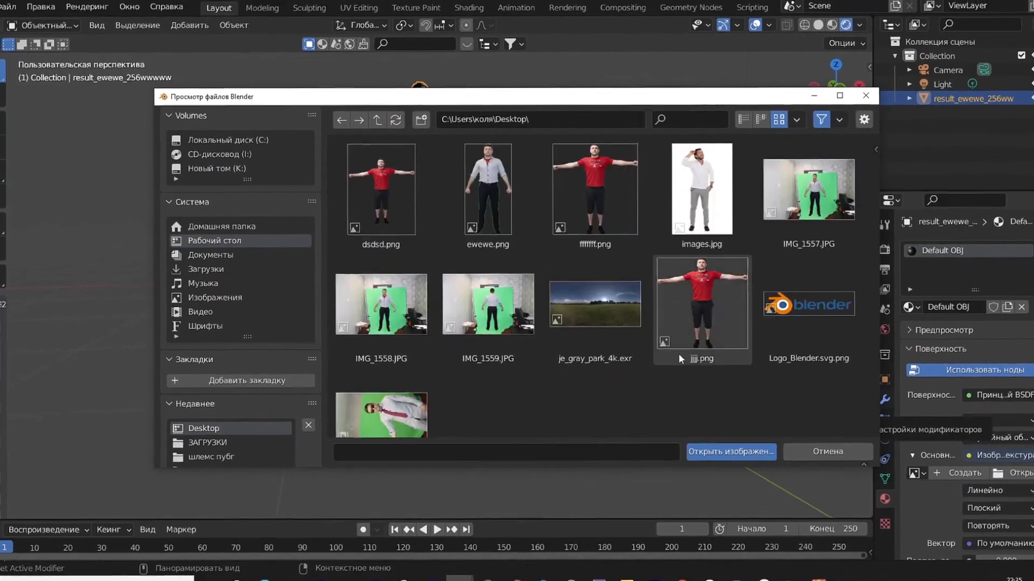
pyautogui.doubleClick(495, 204)
# Step: Apply smooth shading to the textured model
pyautogui.scroll(4, 557, 278)
pyautogui.scroll(2, 563, 405)
pyautogui.moveTo(556, 278)
pyautogui.keyDown('shift'); pyautogui.mouseDown(button='middle')
pyautogui.moveTo(563, 406)
pyautogui.moveTo(541, 312)
pyautogui.moveTo(379, 243)
pyautogui.moveTo(641, 247)
pyautogui.moveTo(488, 243)
pyautogui.moveTo(534, 247)
pyautogui.moveTo(539, 272)
pyautogui.mouseUp(button='middle'); pyautogui.keyUp('shift')
pyautogui.scroll(-3, 640, 247)
pyautogui.scroll(1, 531, 277)
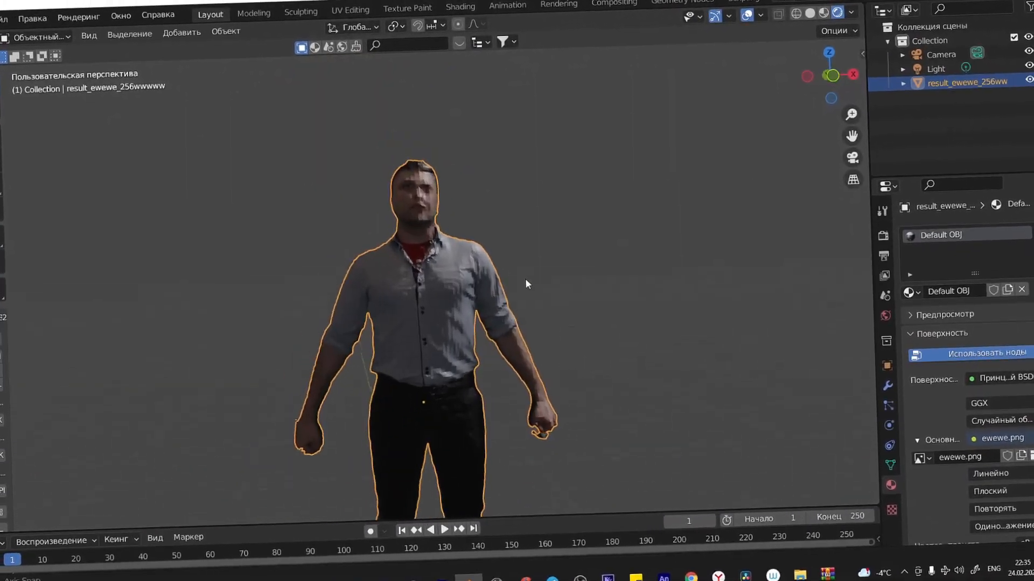
pyautogui.scroll(2, 495, 295)
pyautogui.scroll(-3, 458, 291)
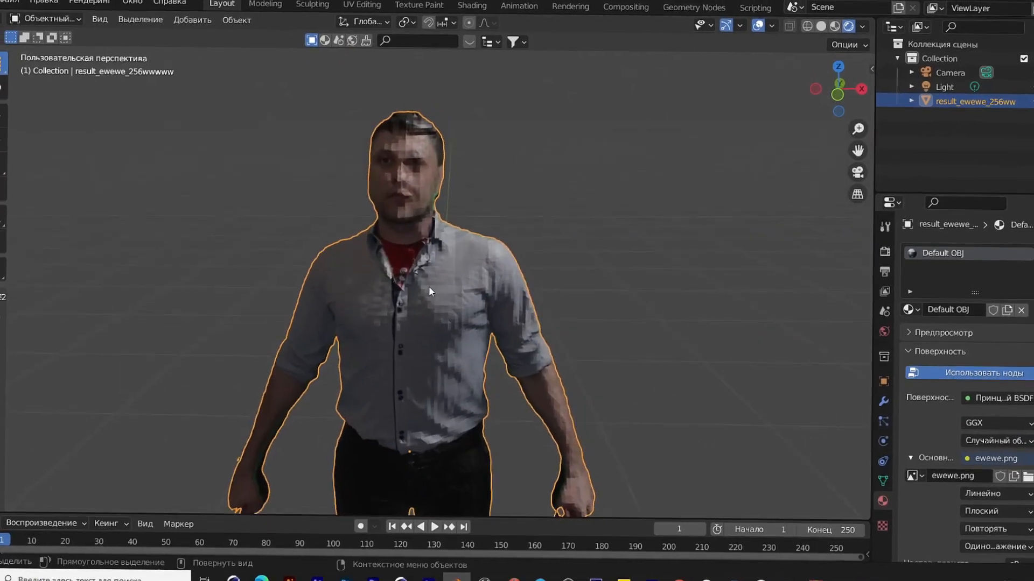
pyautogui.rightClick(466, 283)
pyautogui.click(445, 296)
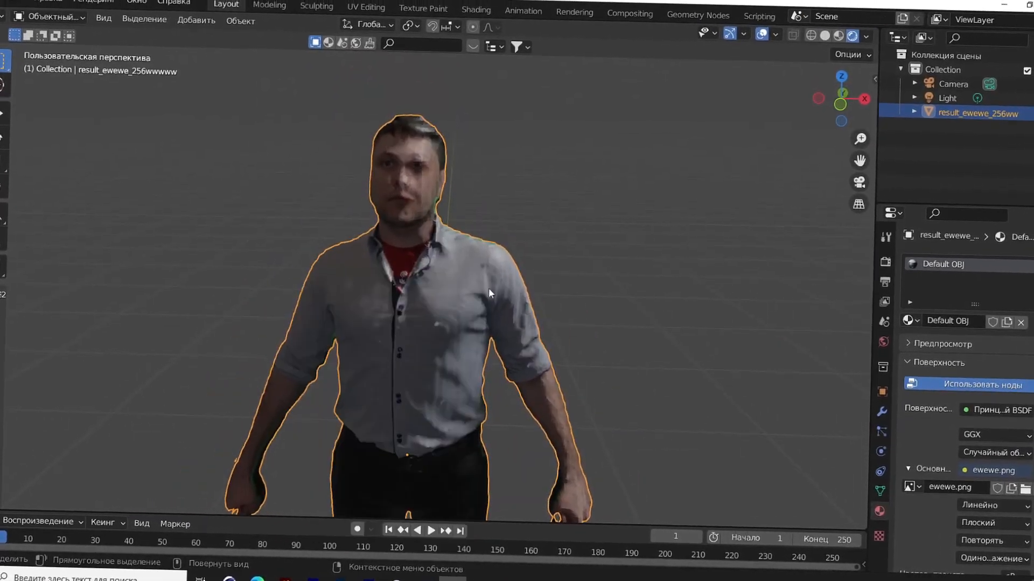
# Step: Add a Smooth modifier to the model, adjust its smoothing amount and apply it
pyautogui.click(881, 413)
pyautogui.click(951, 231)
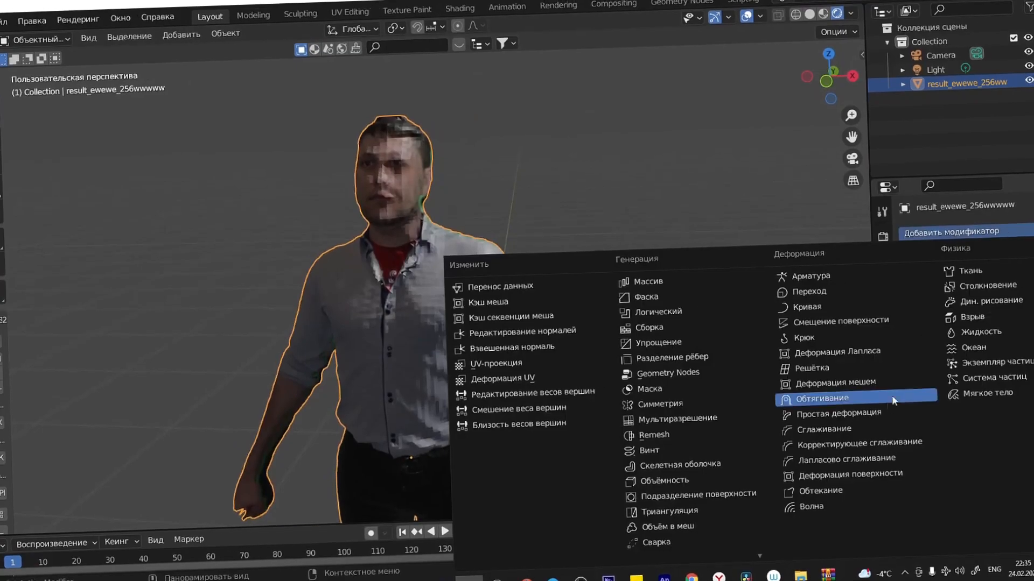
pyautogui.click(745, 430)
pyautogui.moveTo(999, 324)
pyautogui.mouseDown()
pyautogui.moveTo(1023, 324)
pyautogui.moveTo(1012, 336)
pyautogui.mouseUp()
pyautogui.hotkey('ctrl', 'a')
# Step: Open the Sculpting workspace and examine the smoothed mesh around the head and torso
pyautogui.scroll(-1, 614, 301)
pyautogui.moveTo(617, 302); pyautogui.dragTo(631, 284, button='middle')
pyautogui.scroll(4, 619, 303)
pyautogui.scroll(-3, 631, 284)
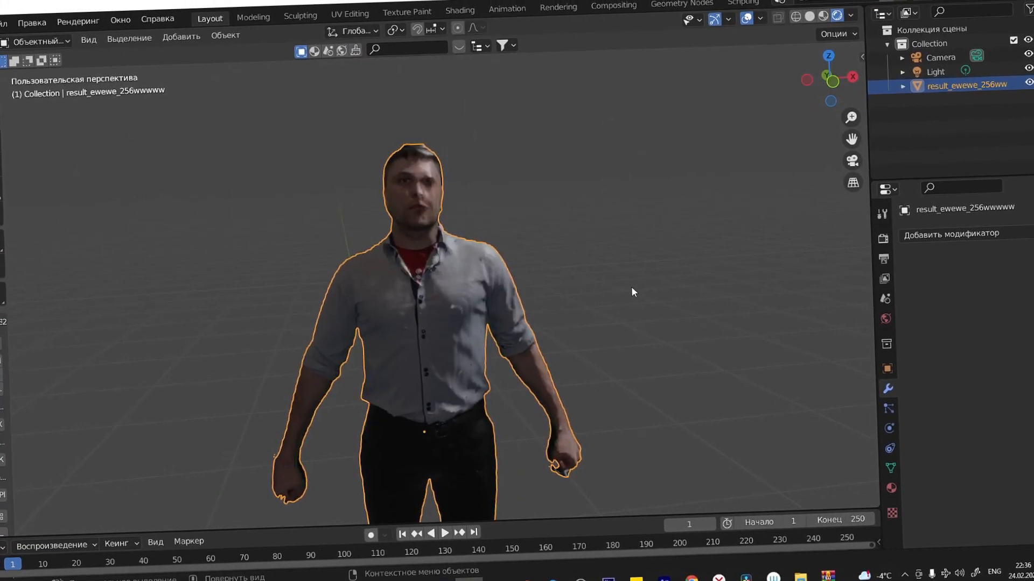
pyautogui.scroll(2, 631, 291)
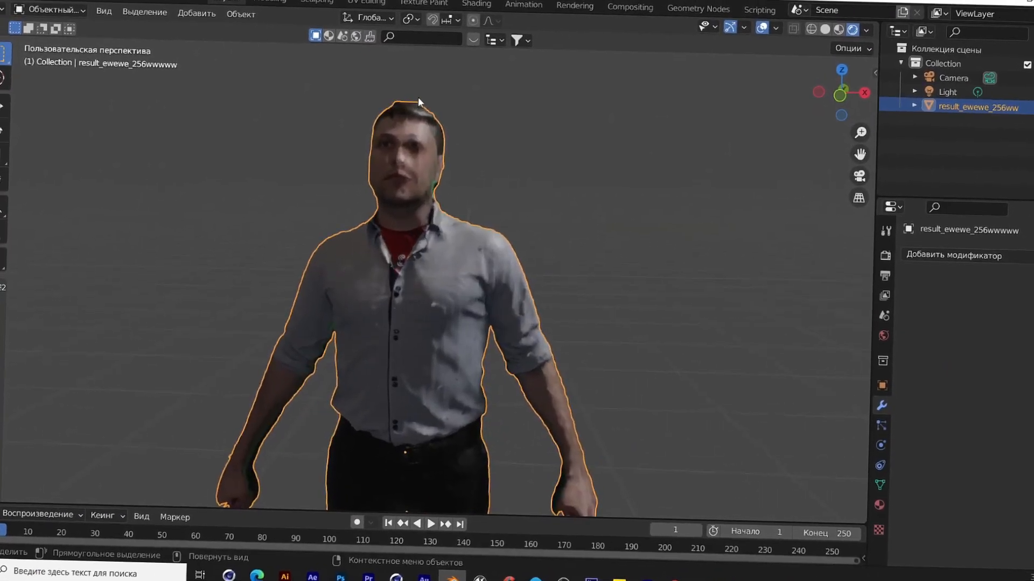
pyautogui.click(321, 2)
pyautogui.scroll(4, 600, 215)
pyautogui.moveTo(434, 141)
pyautogui.keyDown('shift'); pyautogui.mouseDown(button='middle')
pyautogui.moveTo(600, 215)
pyautogui.moveTo(484, 328)
pyautogui.mouseUp(button='middle'); pyautogui.keyUp('shift')
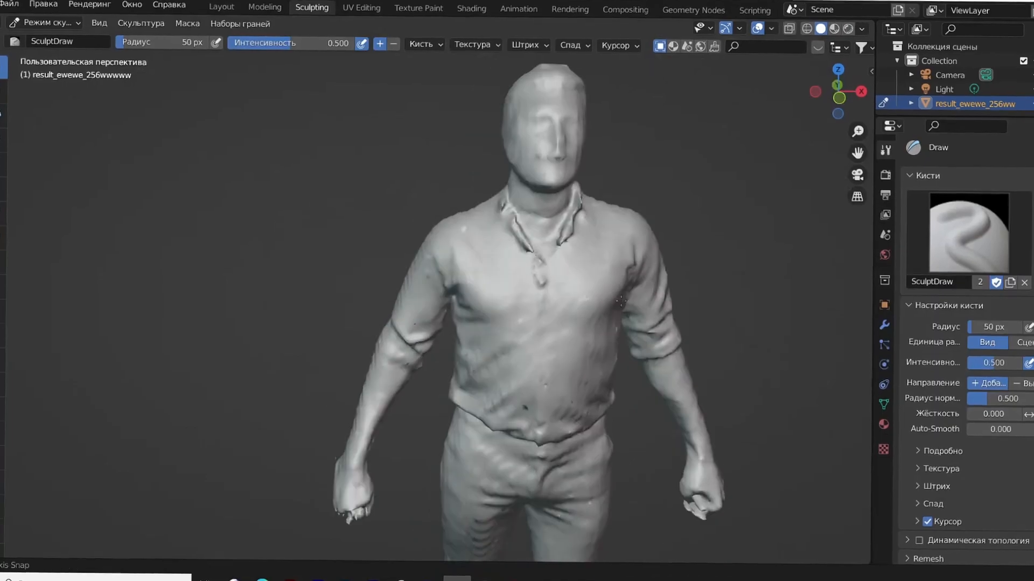
pyautogui.keyDown('shift'); pyautogui.moveTo(571, 129); pyautogui.dragTo(514, 233, button='middle'); pyautogui.keyUp('shift')
pyautogui.scroll(2, 514, 233)
pyautogui.moveTo(502, 219)
pyautogui.mouseDown()
pyautogui.moveTo(496, 229)
pyautogui.moveTo(494, 203)
pyautogui.mouseUp()
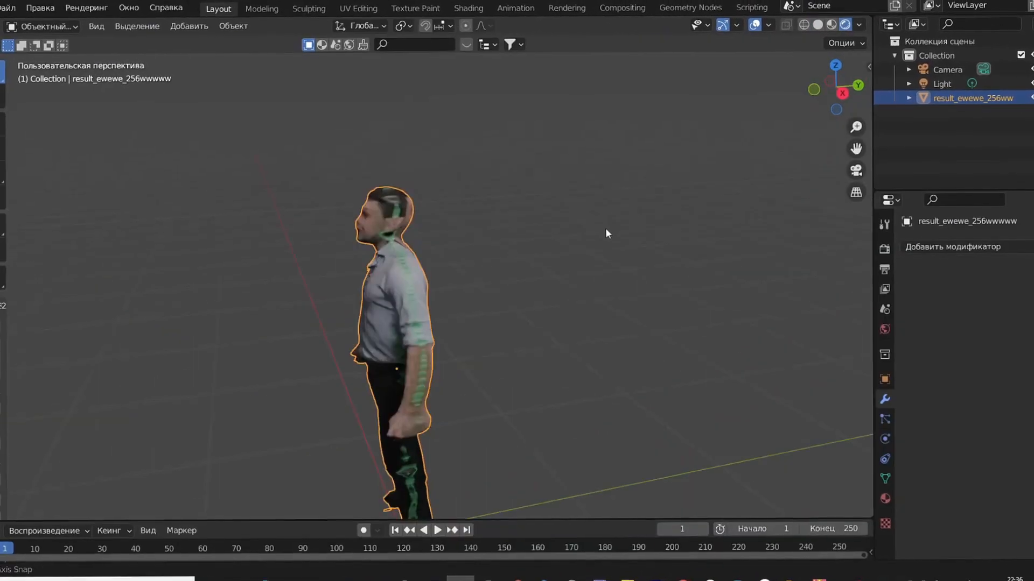
pyautogui.moveTo(605, 228); pyautogui.dragTo(587, 212, button='middle')
pyautogui.scroll(3, 476, 279)
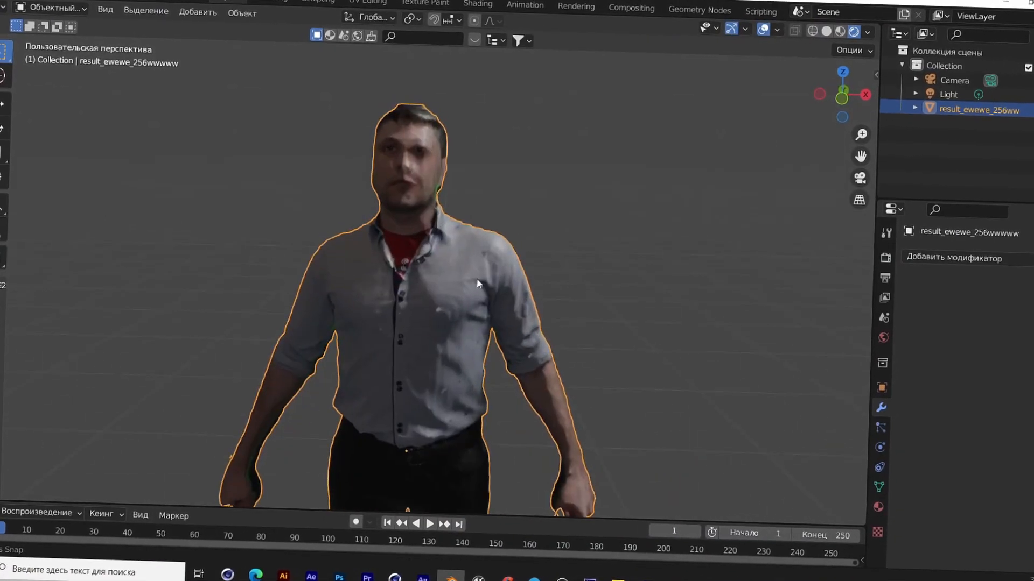
# Step: Return to the Layout workspace and examine the finished textured model from several angles and distances
pyautogui.scroll(-2, 473, 264)
pyautogui.keyDown('shift'); pyautogui.moveTo(448, 327); pyautogui.dragTo(482, 288, button='middle'); pyautogui.keyUp('shift')
pyautogui.scroll(2, 485, 252)
pyautogui.scroll(-3, 487, 249)
pyautogui.scroll(3, 452, 307)
pyautogui.scroll(-3, 483, 287)
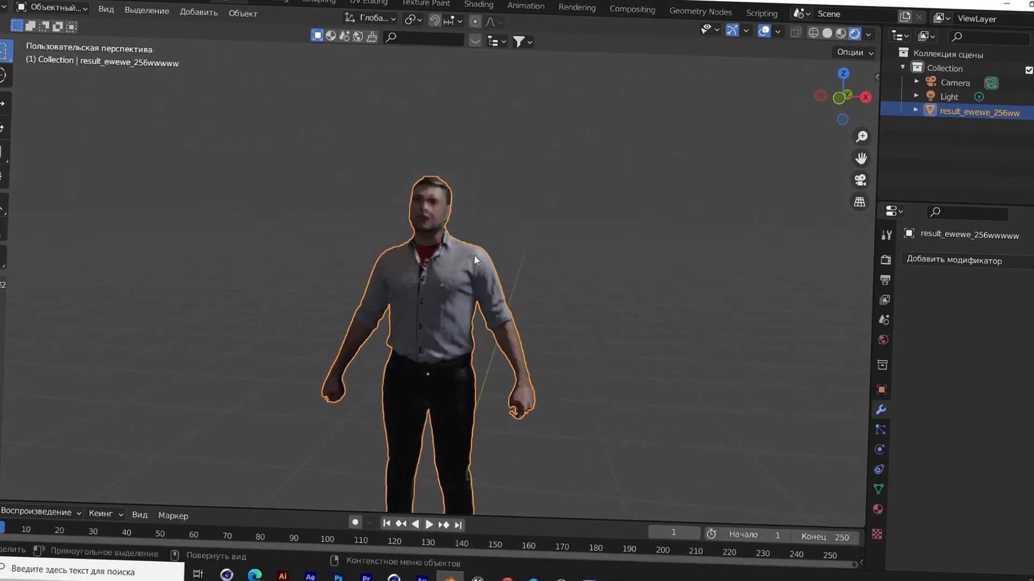
pyautogui.scroll(1, 472, 268)
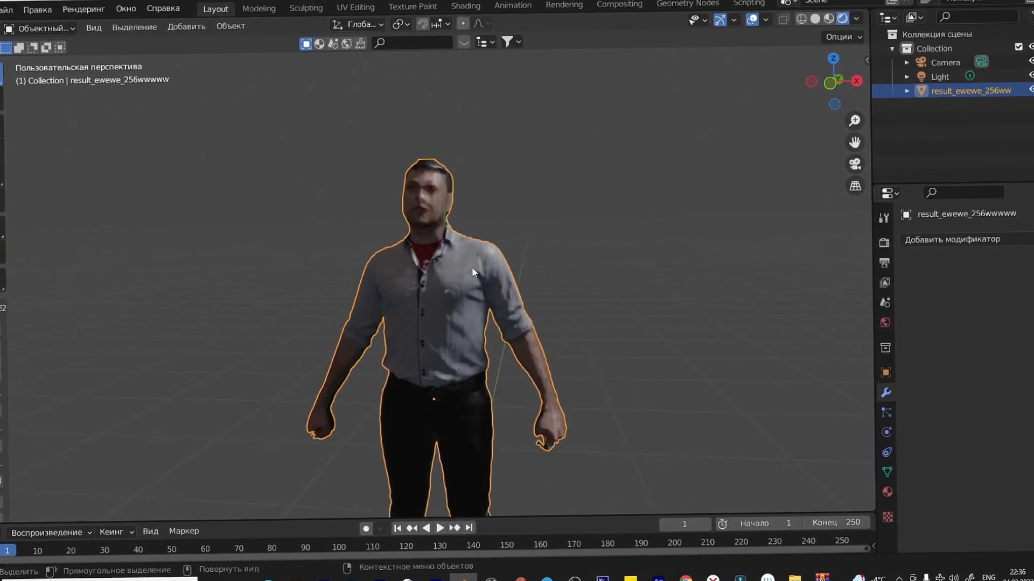
pyautogui.scroll(2, 480, 278)
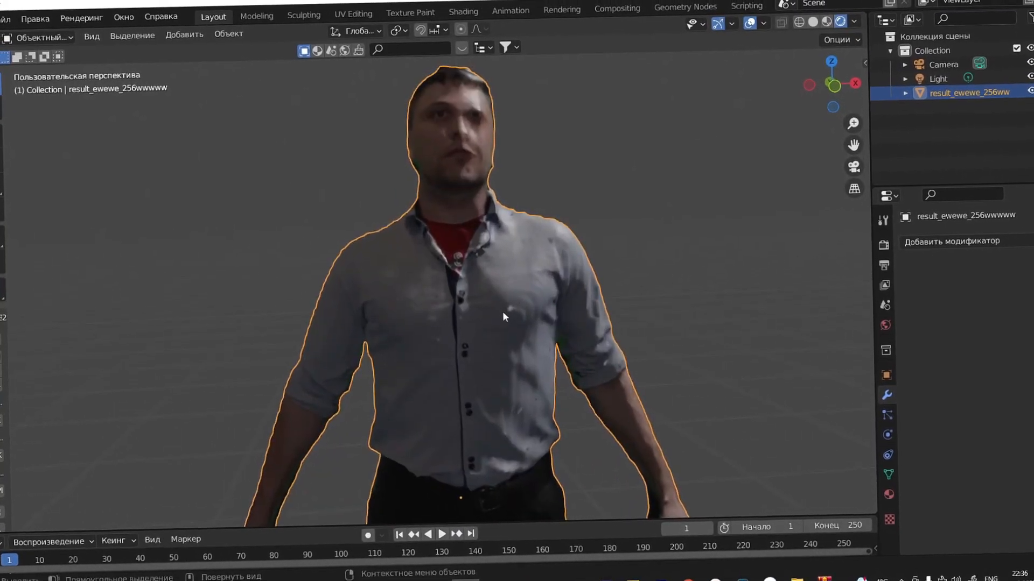
# Step: Move the textured figure across the scene and examine the green edge along its side
pyautogui.scroll(-1, 502, 311)
pyautogui.scroll(-3, 516, 289)
pyautogui.press('g')
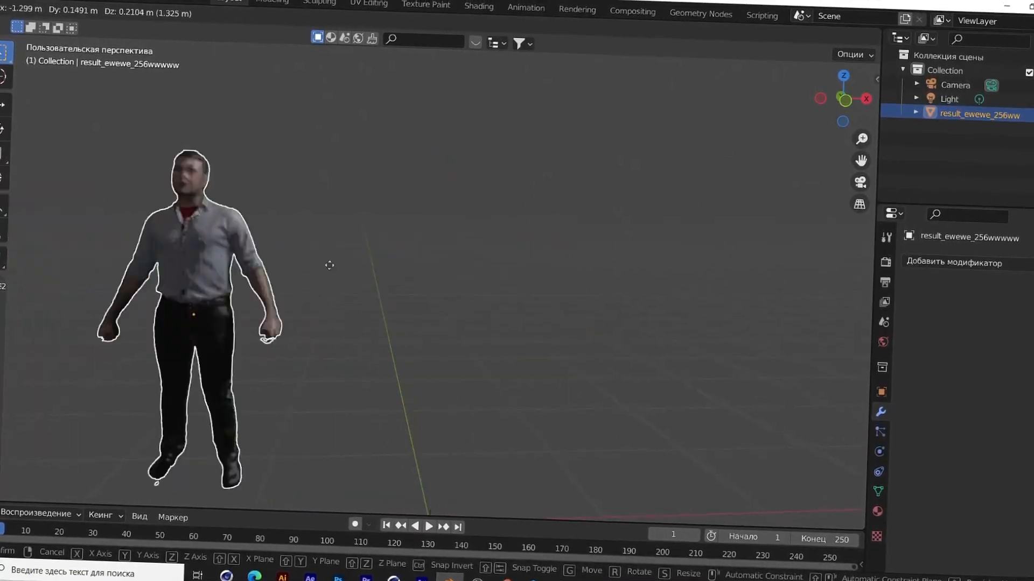
pyautogui.moveTo(461, 185); pyautogui.dragTo(502, 142, button='middle')
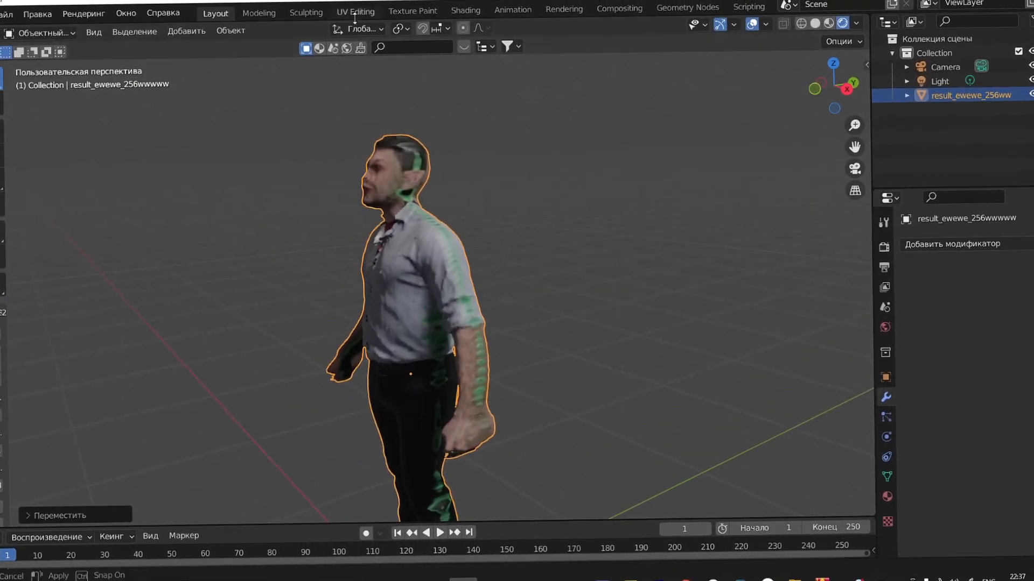
# Step: Open the mesh in the UV Editing workspace and choose circle selection for its vertices
pyautogui.click(355, 13)
pyautogui.click(434, 70)
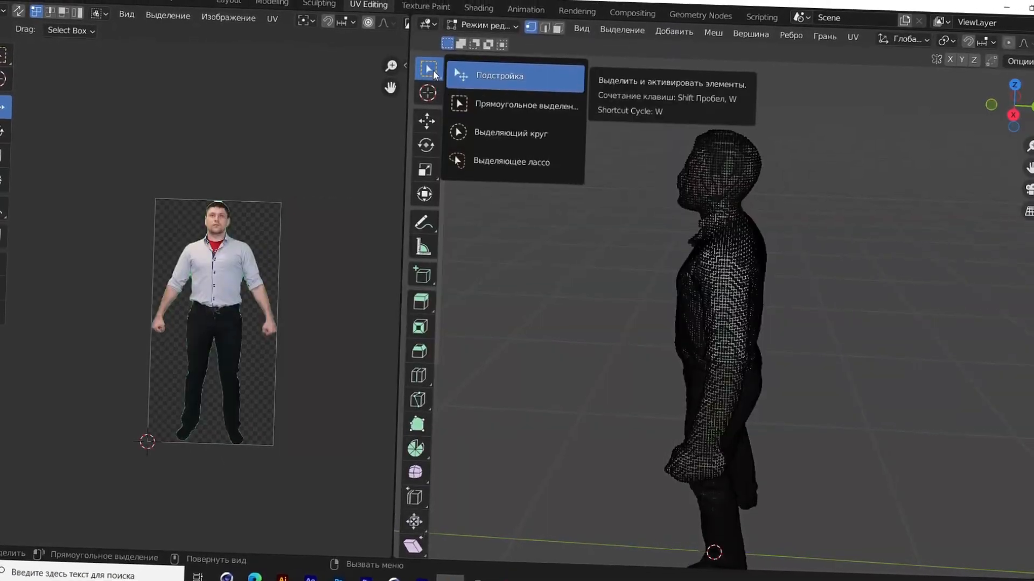
pyautogui.click(502, 136)
pyautogui.scroll(5, 754, 261)
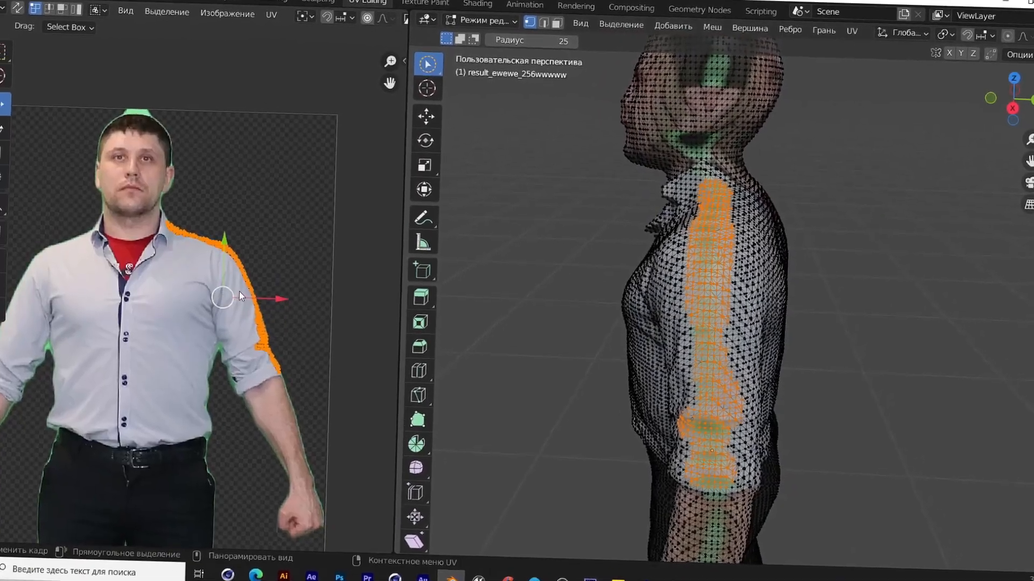
# Step: Scale the UVs of the green strip along the arm and position them over the shirt sleeve in the photo
pyautogui.press('s')
pyautogui.click(238, 305)
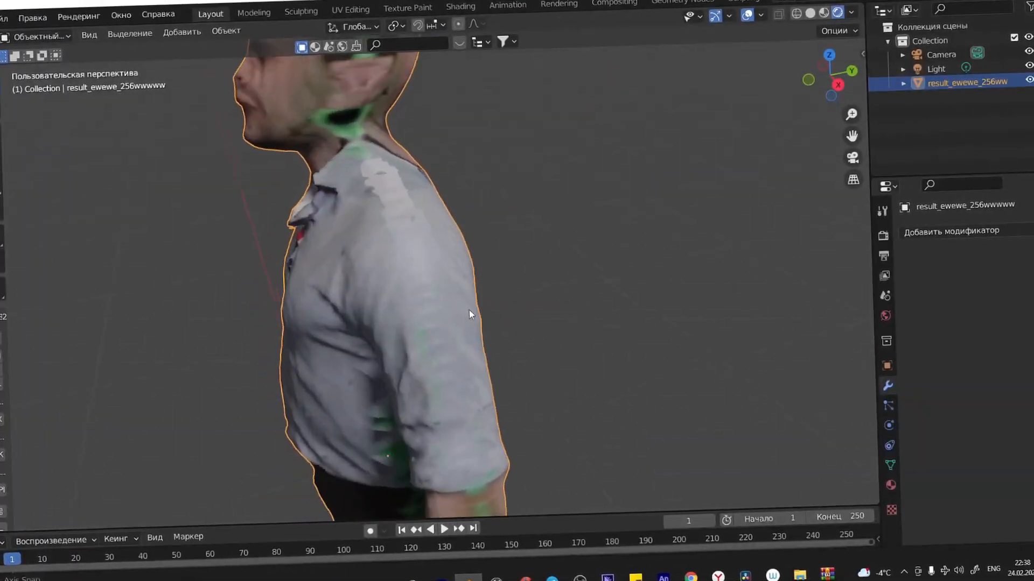
pyautogui.moveTo(469, 310); pyautogui.dragTo(382, 283, button='middle')
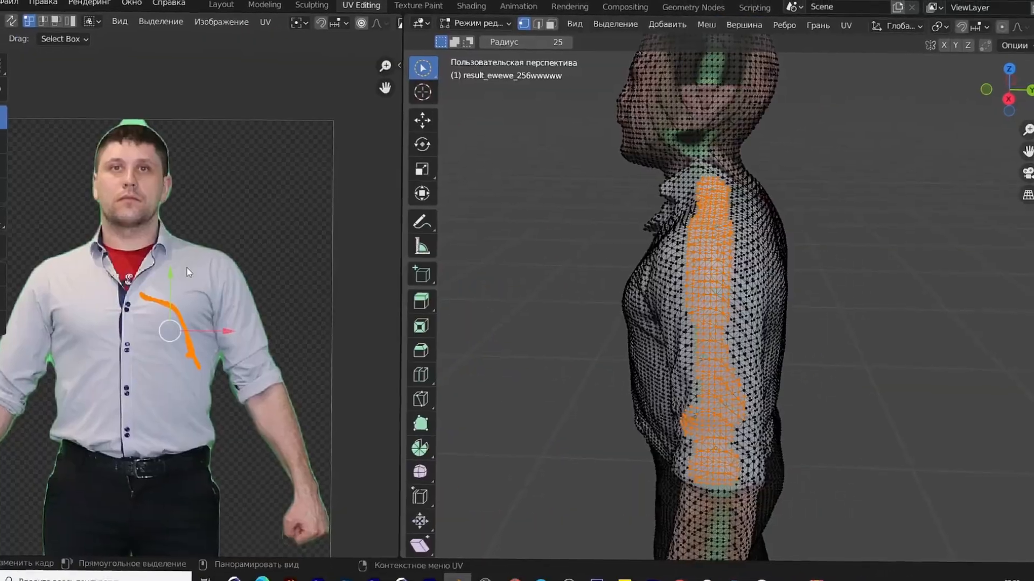
pyautogui.moveTo(186, 267); pyautogui.dragTo(237, 223)
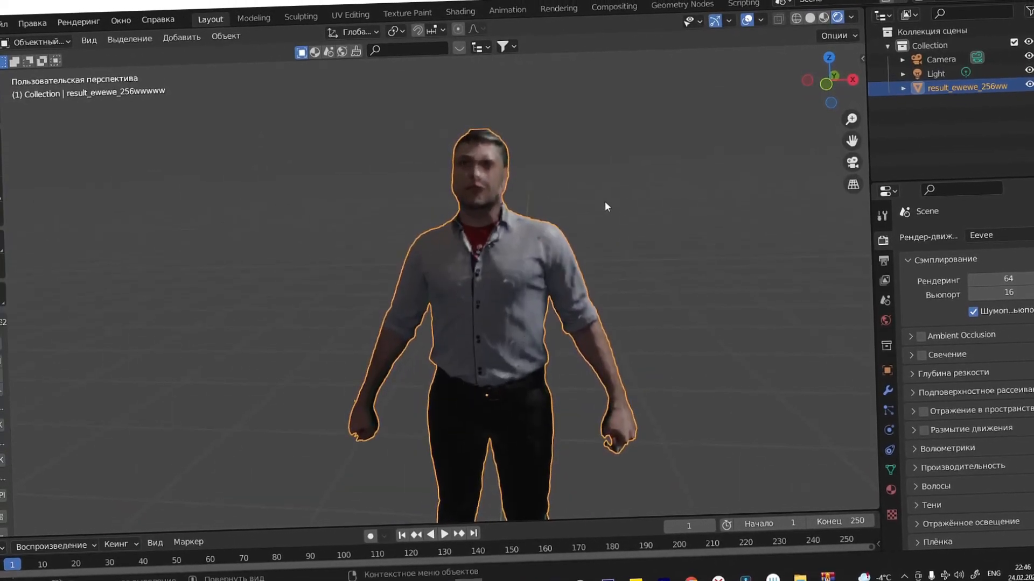
# Step: Import a glTF 2.0 model of sunglasses into the scene
pyautogui.scroll(-2, 581, 225)
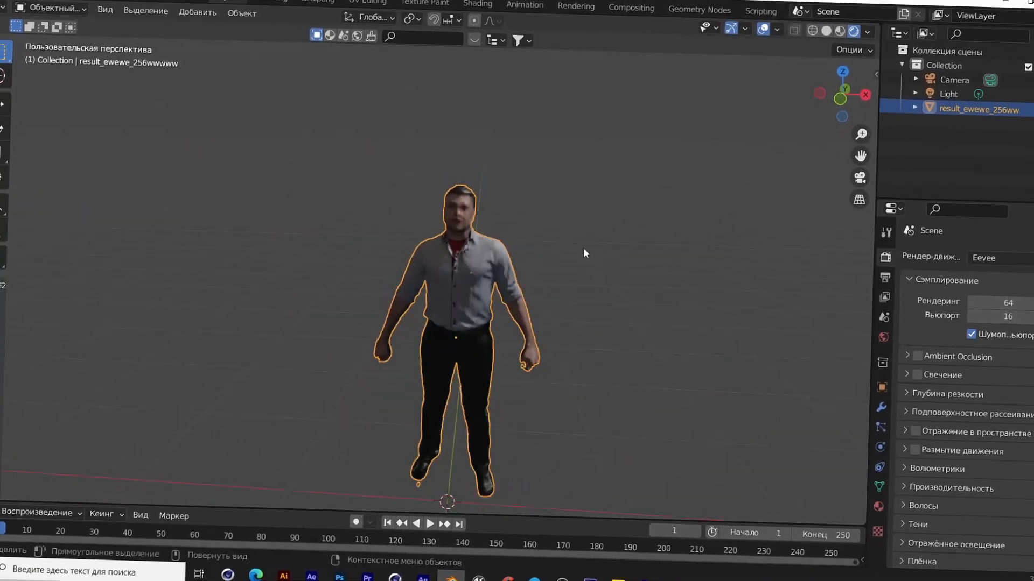
pyautogui.click(11, 7)
pyautogui.moveTo(49, 168)
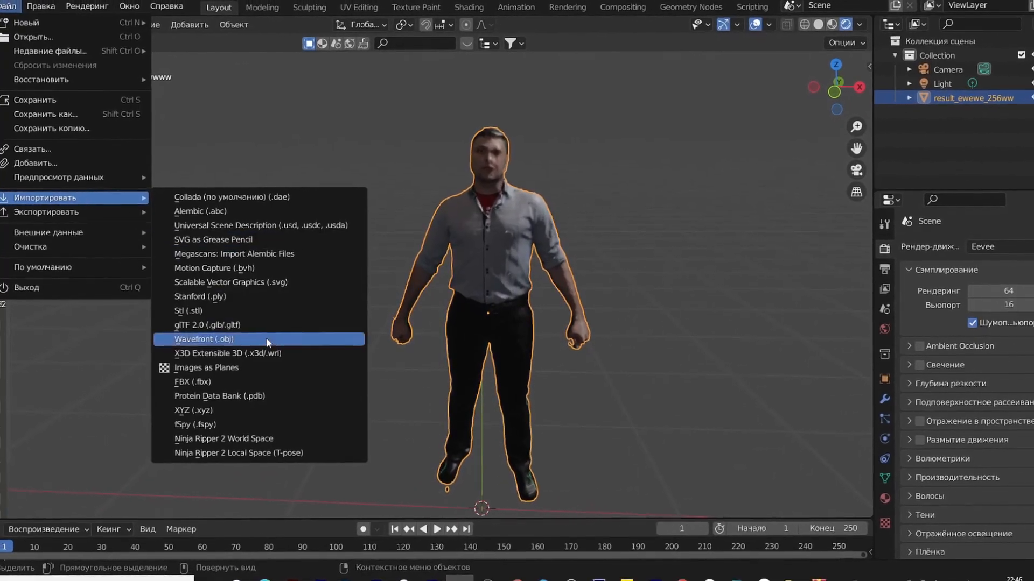
pyautogui.click(259, 326)
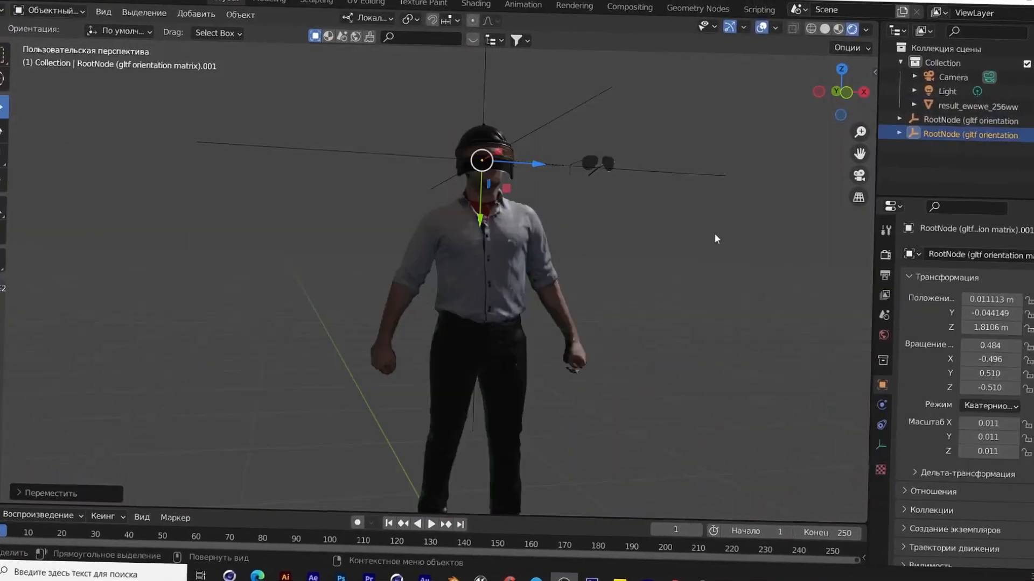
# Step: Examine the figure wearing the sunglasses from the front and from several angles and distances
pyautogui.moveTo(715, 233); pyautogui.dragTo(589, 261, button='middle')
pyautogui.scroll(3, 628, 237)
pyautogui.scroll(-5, 612, 222)
pyautogui.scroll(2, 606, 222)
pyautogui.scroll(-4, 606, 222)
pyautogui.moveTo(606, 222); pyautogui.dragTo(649, 263, button='middle')
pyautogui.scroll(3, 609, 236)
pyautogui.press('KP_1')
pyautogui.scroll(3, 583, 328)
pyautogui.scroll(-3, 582, 328)
# Step: Add an Array modifier to the figure with a count of 10 and a relative offset factor of 1
pyautogui.click(578, 326)
pyautogui.click(747, 287)
pyautogui.scroll(1, 648, 262)
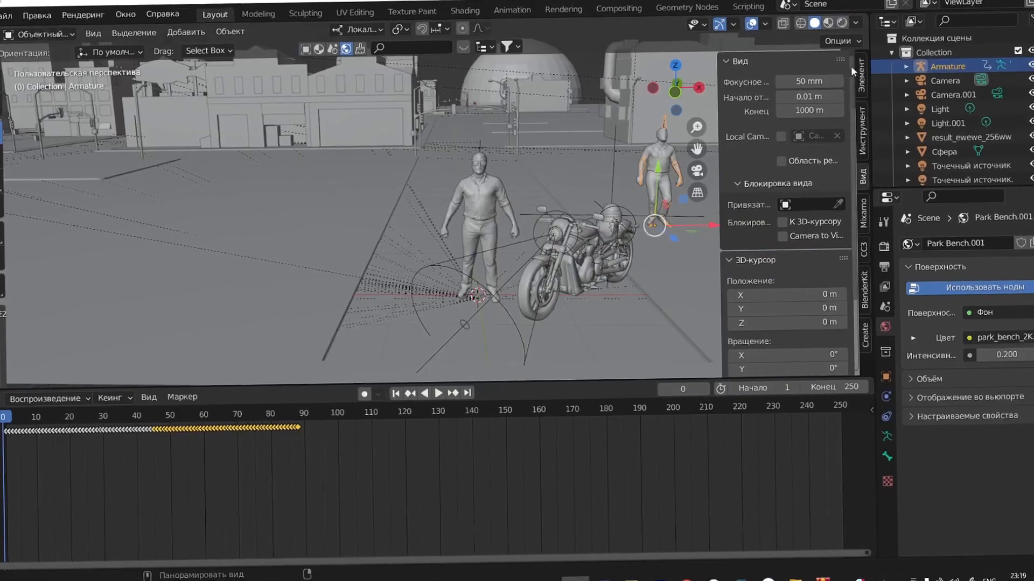
# Step: Examine the row of arrayed figures from different angles and distances
pyautogui.moveTo(606, 151)
pyautogui.mouseDown(button='middle')
pyautogui.moveTo(567, 160)
pyautogui.moveTo(448, 138)
pyautogui.moveTo(554, 120)
pyautogui.moveTo(468, 125)
pyautogui.moveTo(380, 158)
pyautogui.moveTo(474, 157)
pyautogui.moveTo(465, 137)
pyautogui.moveTo(460, 212)
pyautogui.moveTo(501, 195)
pyautogui.moveTo(468, 172)
pyautogui.moveTo(556, 157)
pyautogui.moveTo(521, 186)
pyautogui.moveTo(452, 183)
pyautogui.moveTo(554, 180)
pyautogui.moveTo(530, 166)
pyautogui.moveTo(555, 158)
pyautogui.moveTo(565, 174)
pyautogui.mouseUp(button='middle')
pyautogui.scroll(-2, 563, 135)
pyautogui.scroll(4, 560, 135)
pyautogui.scroll(2, 554, 119)
pyautogui.scroll(-3, 560, 110)
# Step: Show the scene in rendered shading and inspect it through the camera
pyautogui.click(855, 37)
pyautogui.scroll(-3, 457, 134)
pyautogui.scroll(-2, 466, 137)
pyautogui.press('KP_0')
pyautogui.scroll(4, 453, 155)
pyautogui.scroll(4, 467, 173)
pyautogui.scroll(-3, 523, 186)
# Step: Play the walking animation in the street scene and compare solid shading with Material Preview
pyautogui.press('space')
pyautogui.moveTo(664, 202); pyautogui.dragTo(699, 190, button='middle')
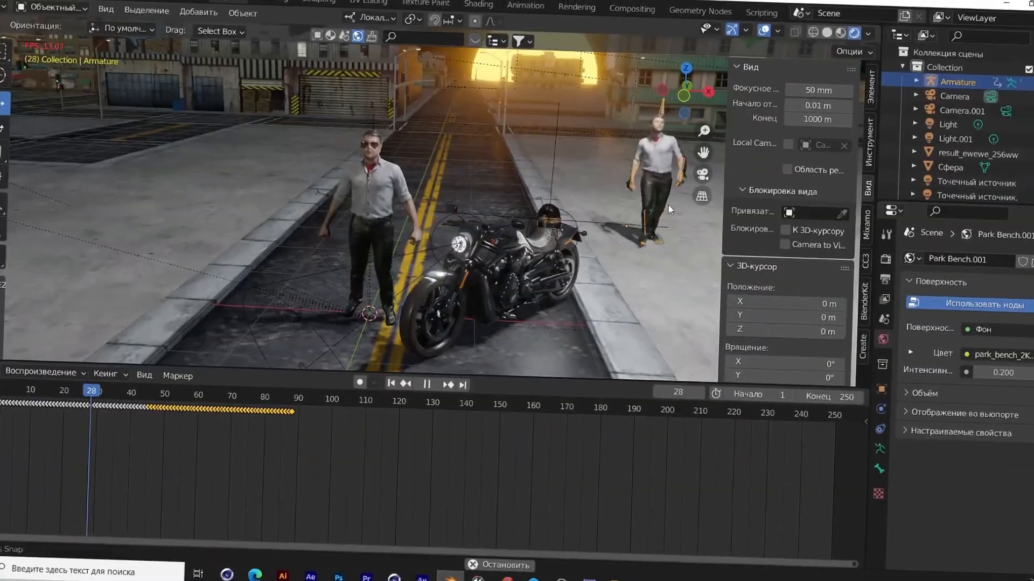
pyautogui.moveTo(668, 205); pyautogui.dragTo(702, 195, button='middle')
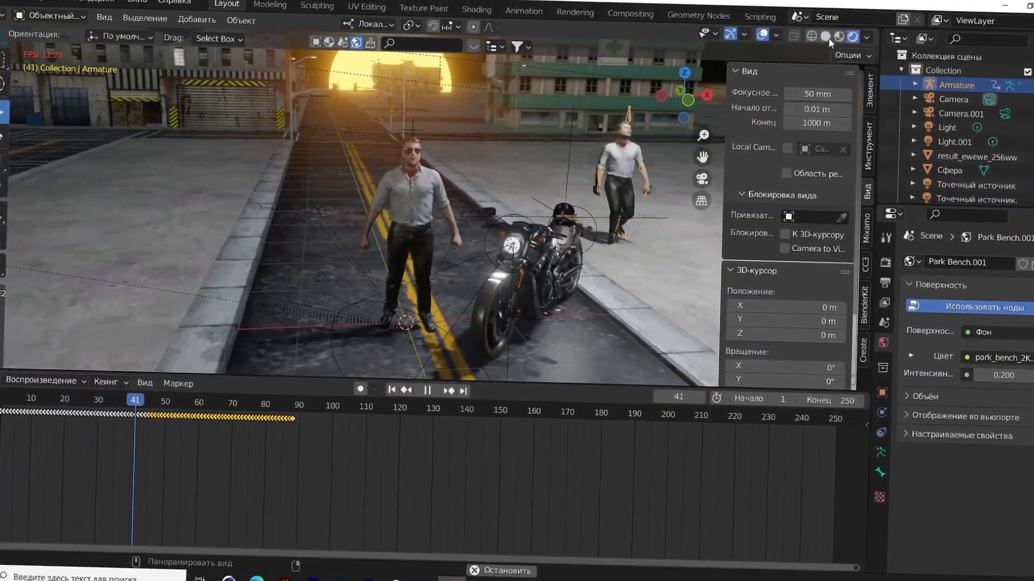
pyautogui.click(825, 37)
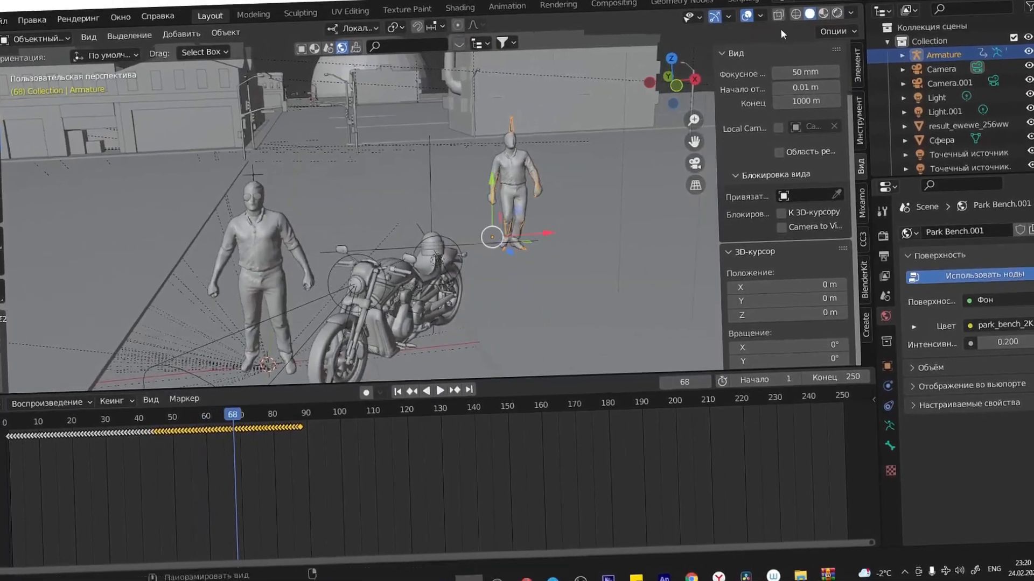
pyautogui.click(823, 13)
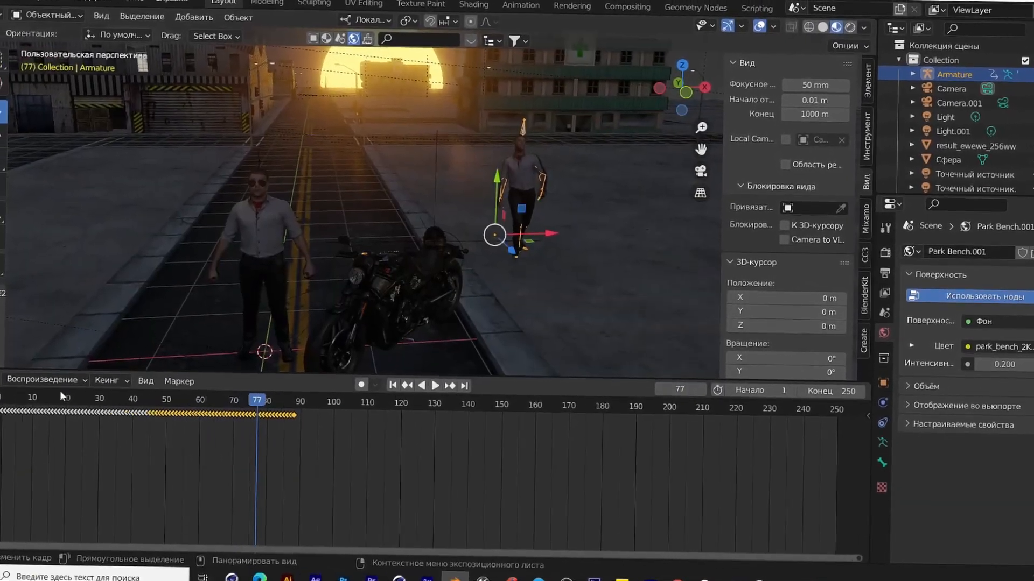
# Step: Return to the start of the timeline and replay the walking animation, stopping at frame 35
pyautogui.moveTo(102, 399); pyautogui.dragTo(3, 399)
pyautogui.press('space')
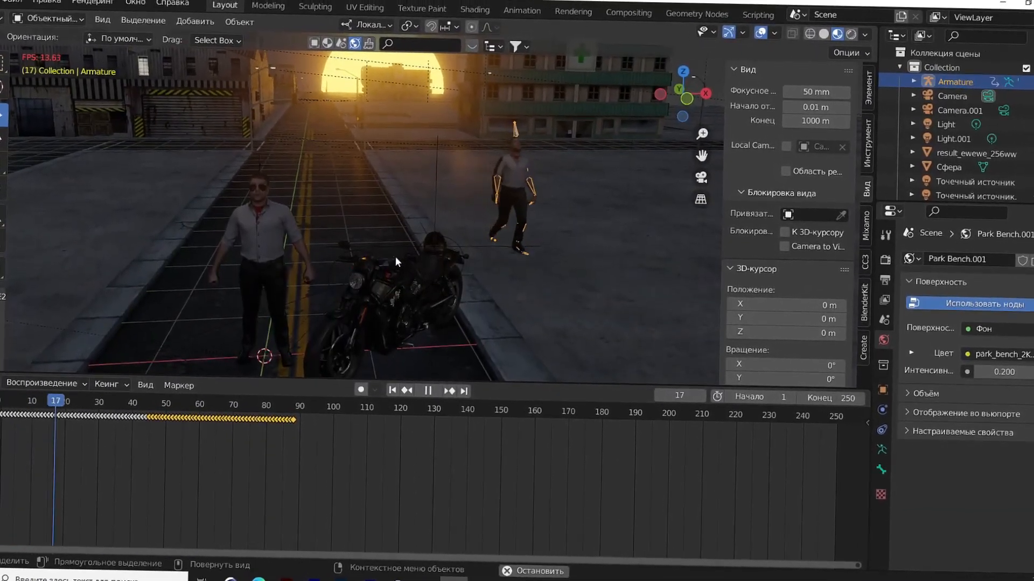
pyautogui.press('space')
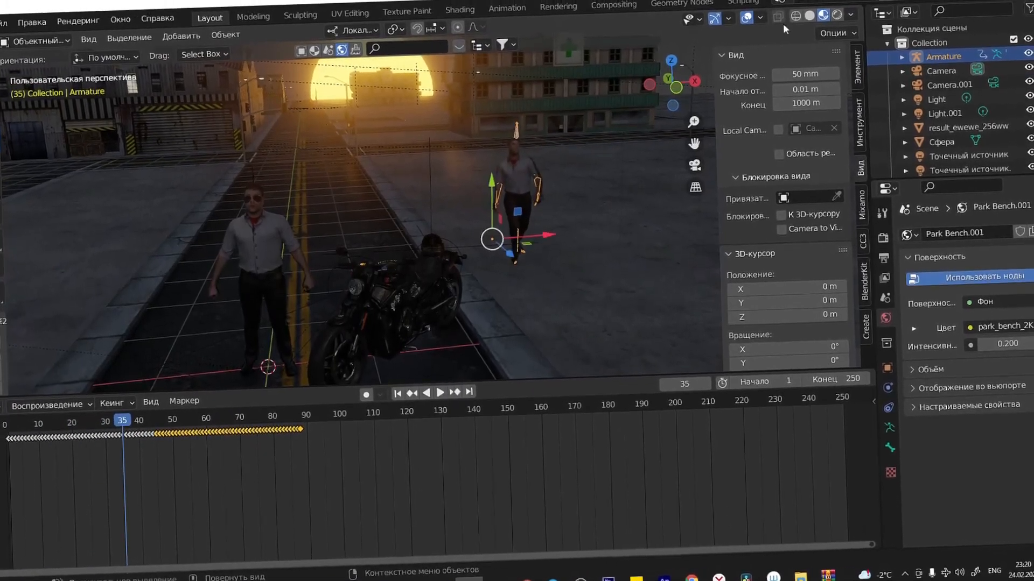
# Step: Switch the viewport to rendered shading and examine the two figures and motorcycle in the street
pyautogui.click(837, 15)
pyautogui.moveTo(517, 259)
pyautogui.mouseDown(button='middle')
pyautogui.moveTo(504, 233)
pyautogui.moveTo(499, 244)
pyautogui.moveTo(549, 244)
pyautogui.moveTo(520, 293)
pyautogui.mouseUp(button='middle')
pyautogui.scroll(2, 504, 233)
pyautogui.scroll(-3, 548, 244)
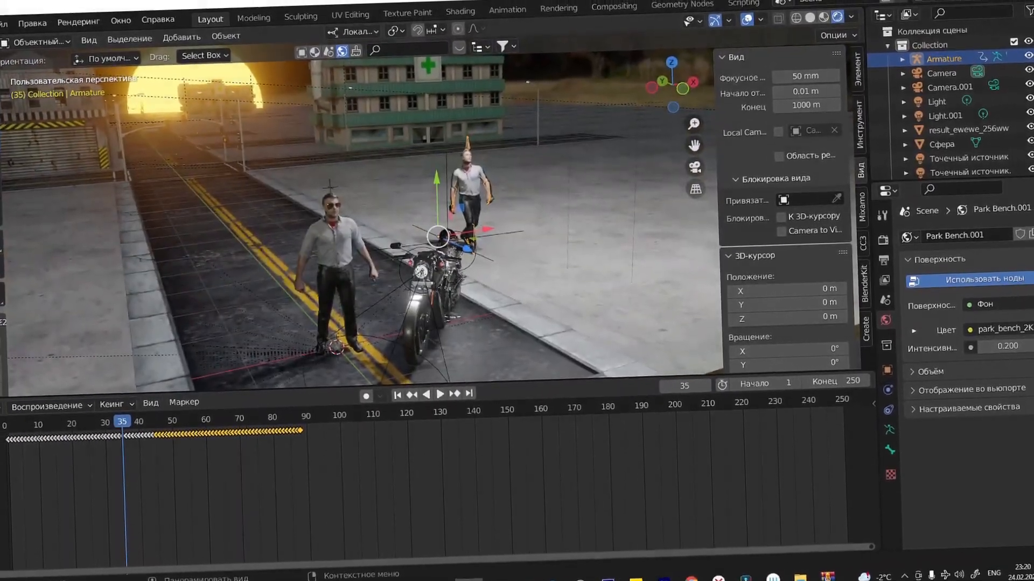